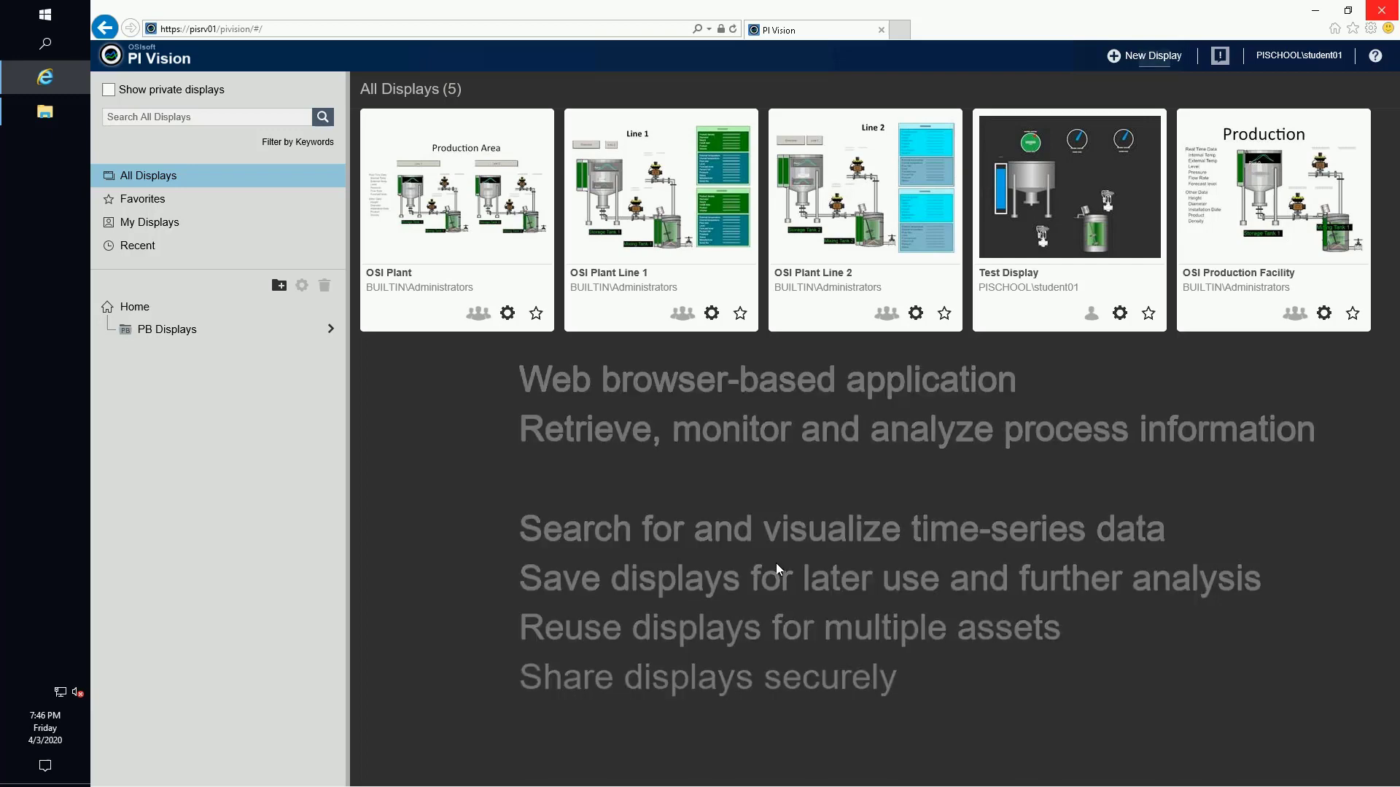
- Highlight the PI Vision web address in the browser's address bar
{"action": "left_click", "coordinate": [376, 29]}
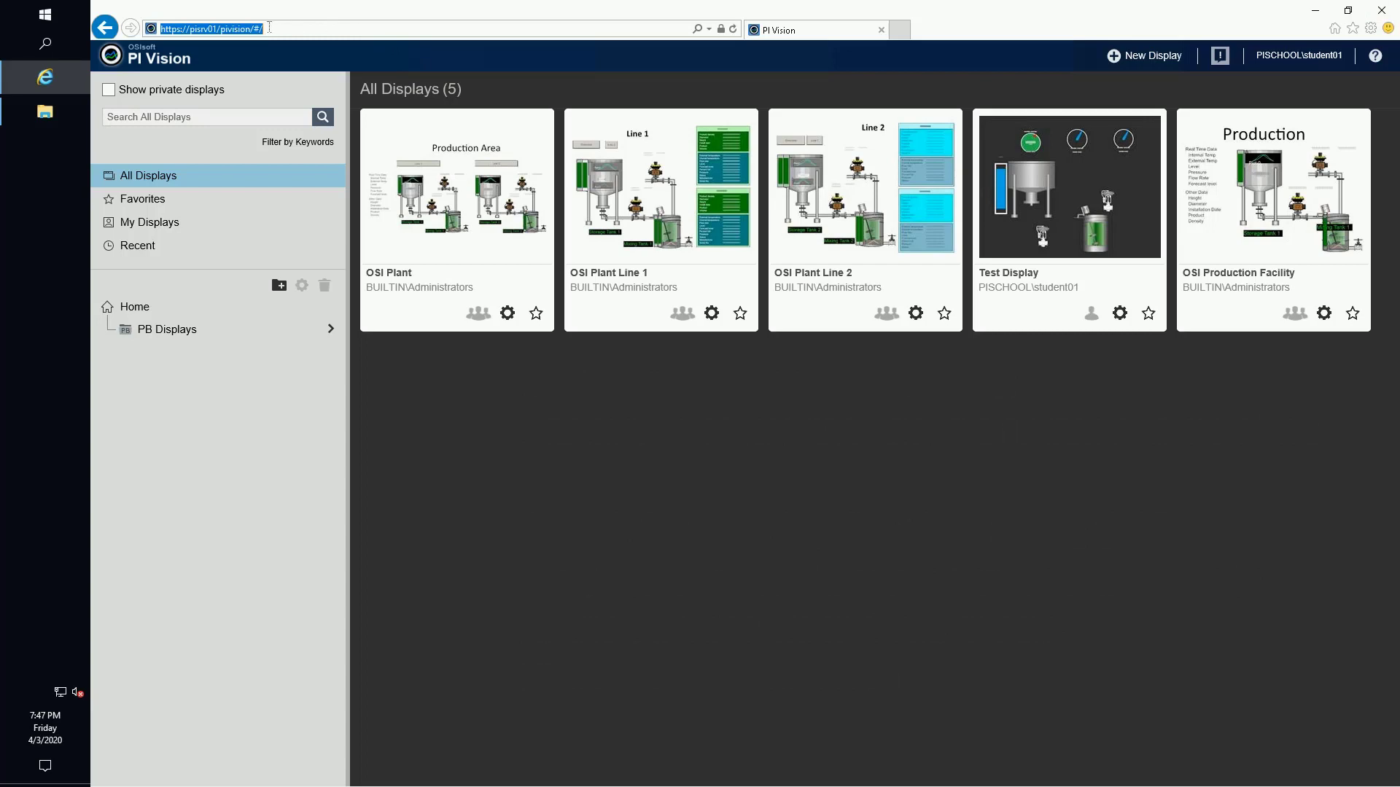
{"action": "left_click", "coordinate": [269, 27]}
{"action": "left_click_drag", "start_coordinate": [269, 28], "coordinate": [143, 28]}
{"action": "left_click", "coordinate": [291, 30]}
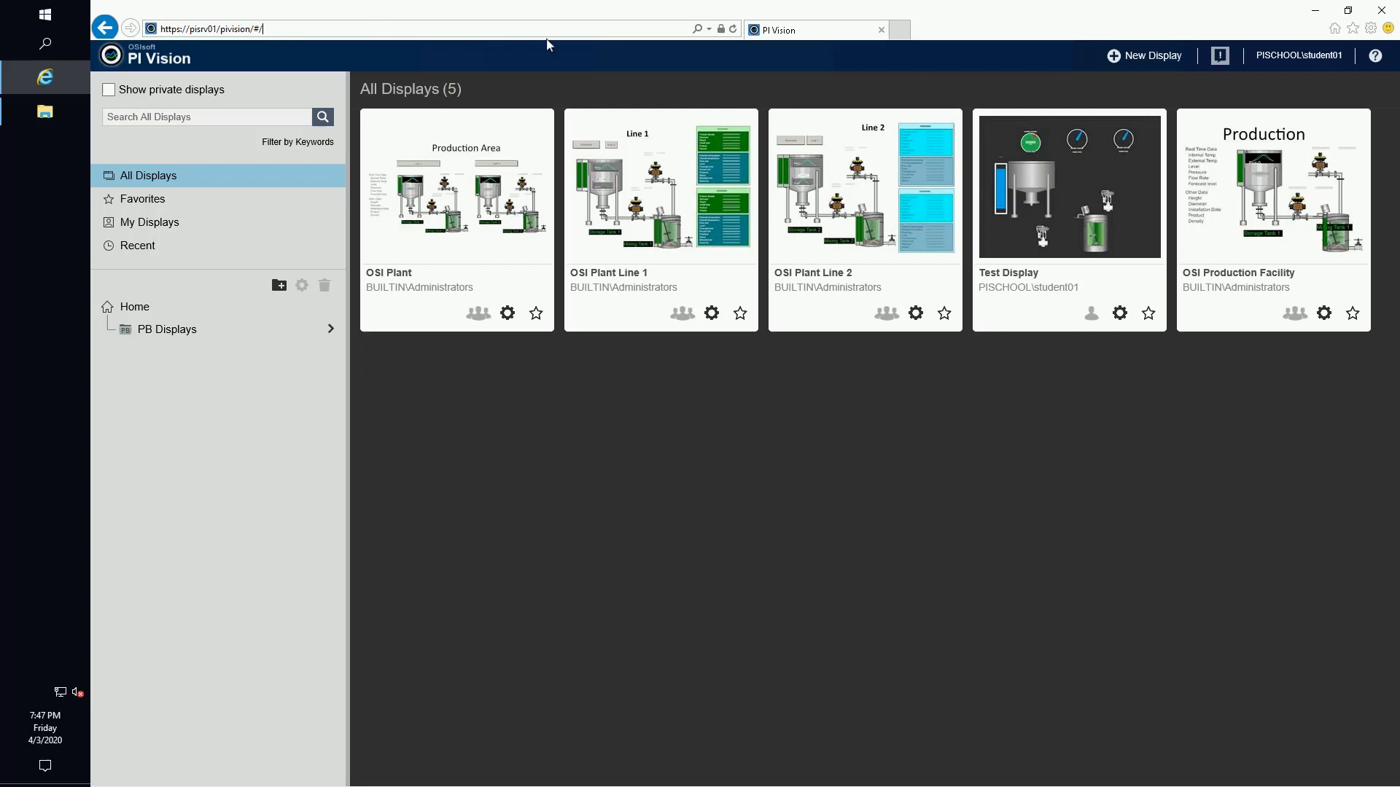
- Start a new display and list Storage Tank1's attributes under OSIsoft Plant > Production Area > Production Line1
{"action": "left_click", "coordinate": [1147, 58]}
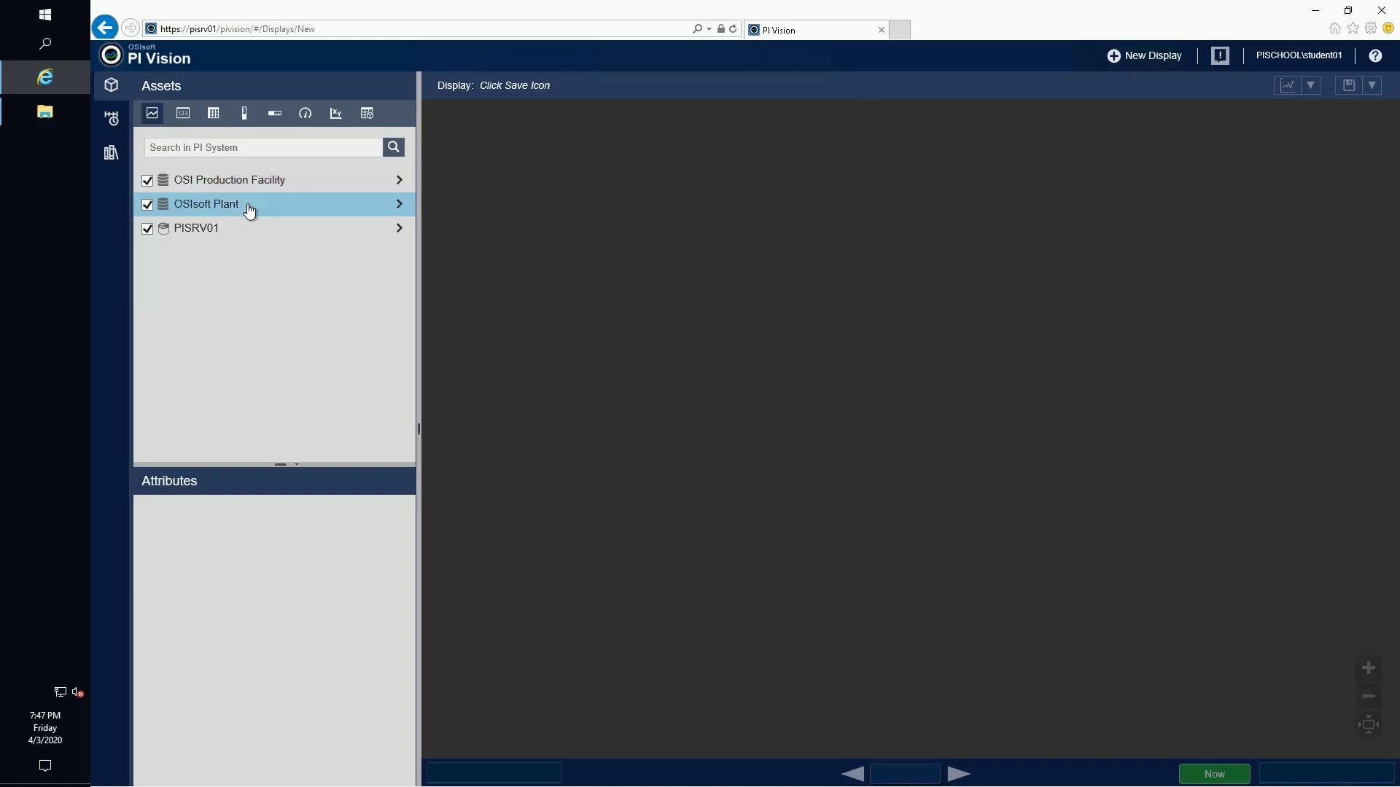
{"action": "left_click", "coordinate": [399, 207]}
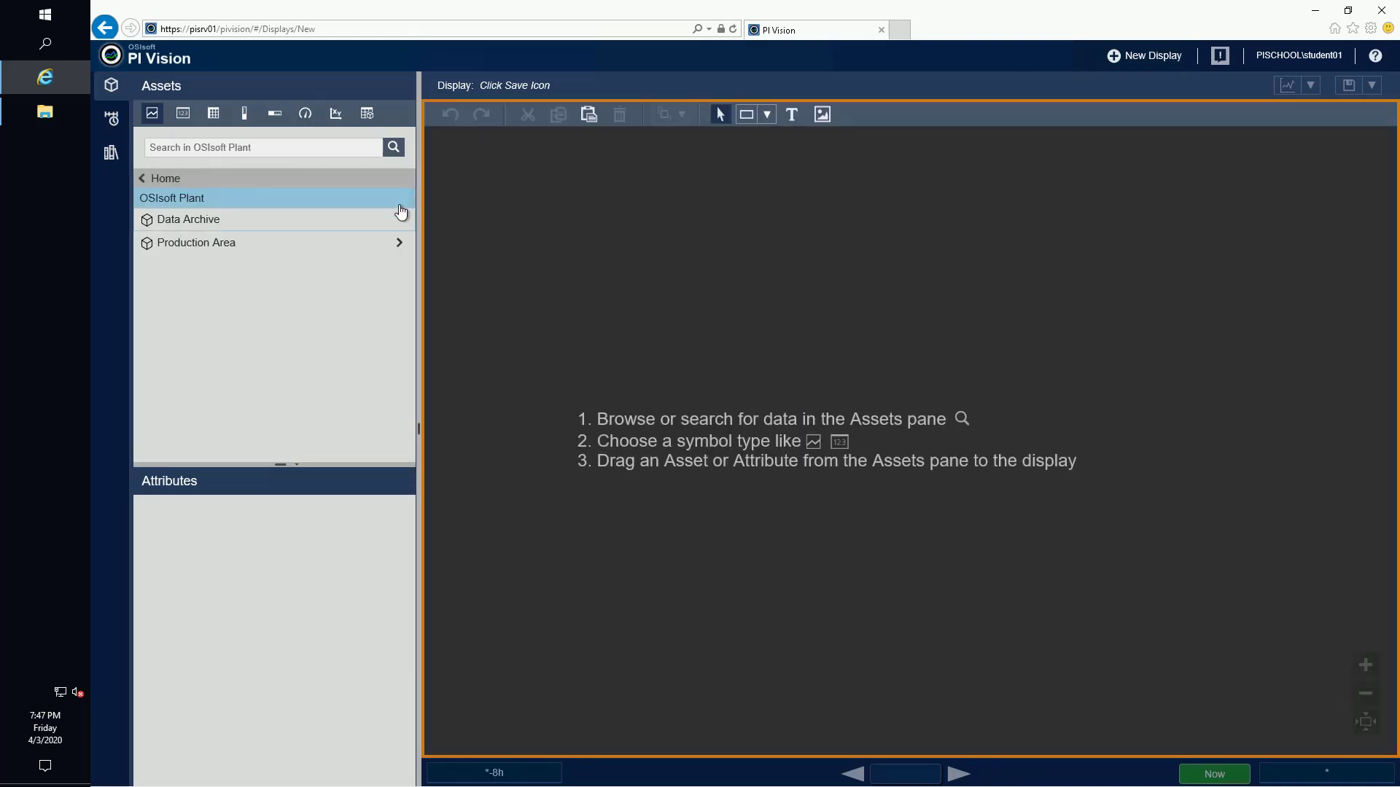
{"action": "left_click", "coordinate": [400, 242]}
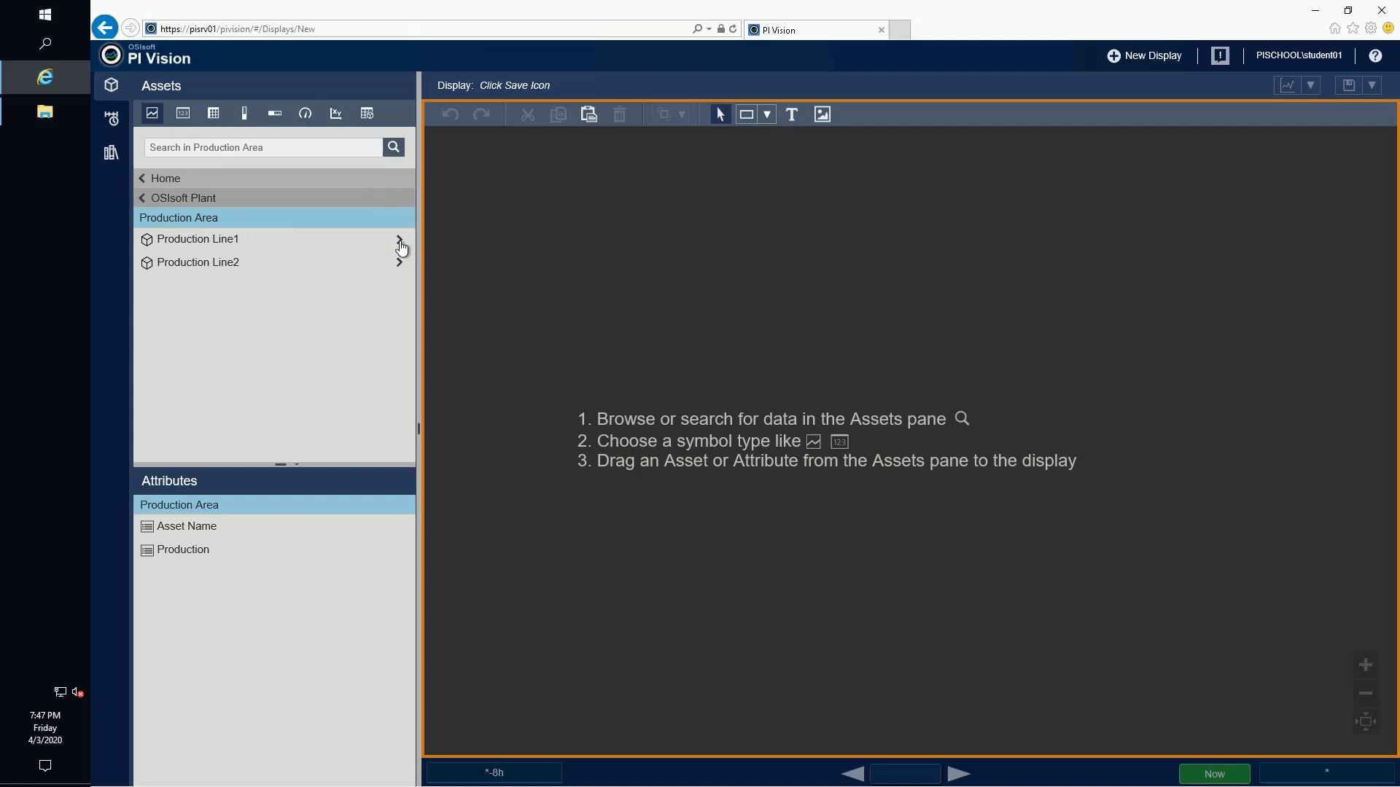
{"action": "left_click", "coordinate": [400, 242]}
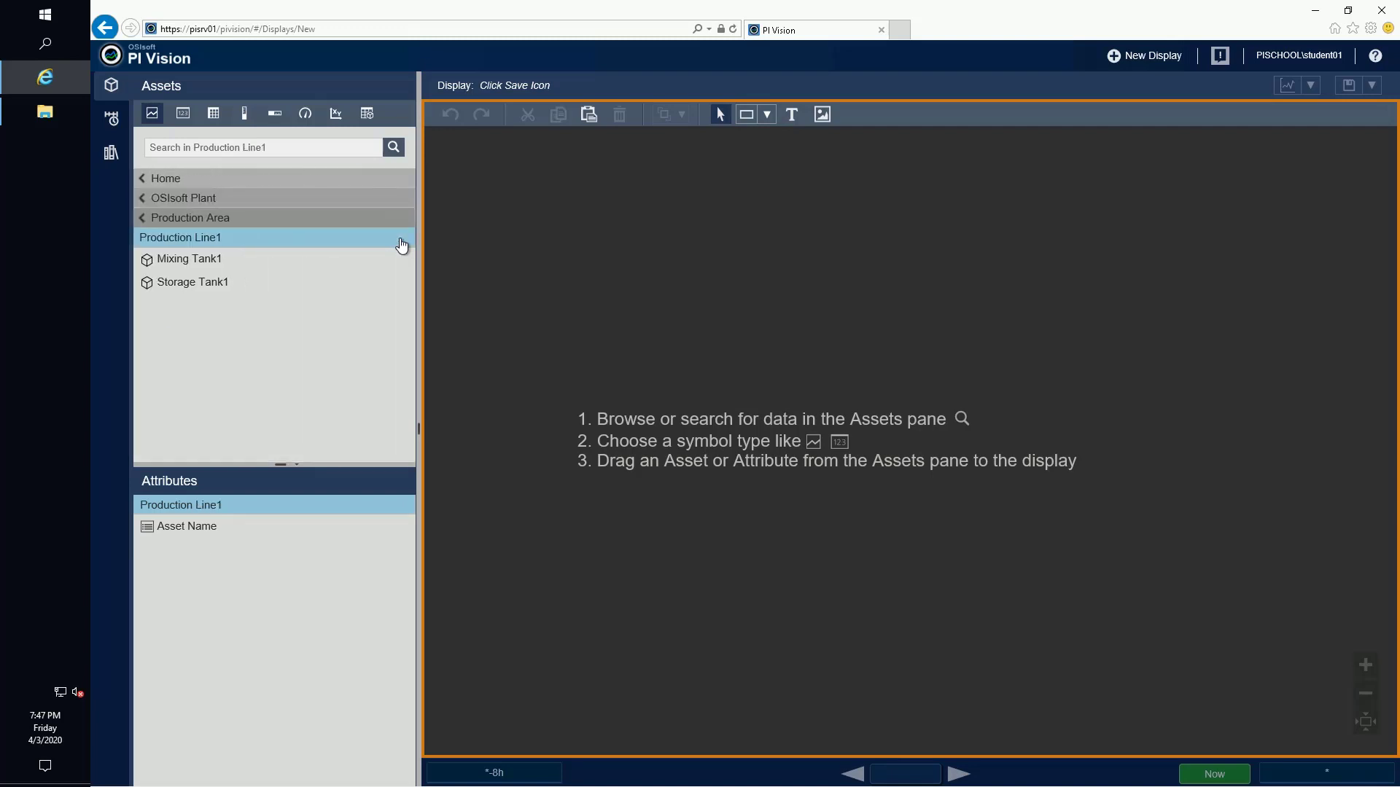
{"action": "left_click", "coordinate": [319, 290]}
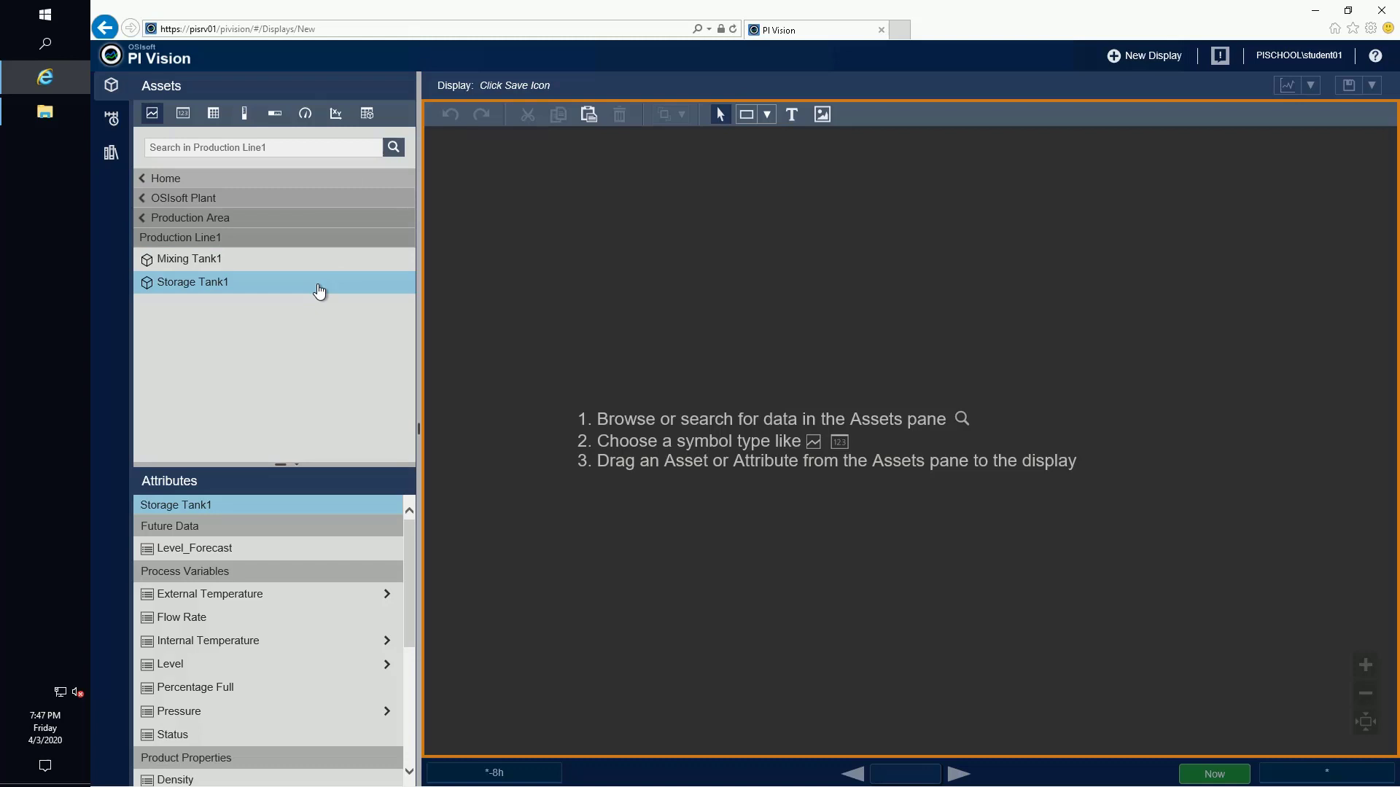
- Add Flow Rate as a value symbol and trend Internal and External Temperature together
{"action": "left_click", "coordinate": [185, 116]}
{"action": "left_click_drag", "start_coordinate": [213, 618], "coordinate": [544, 304]}
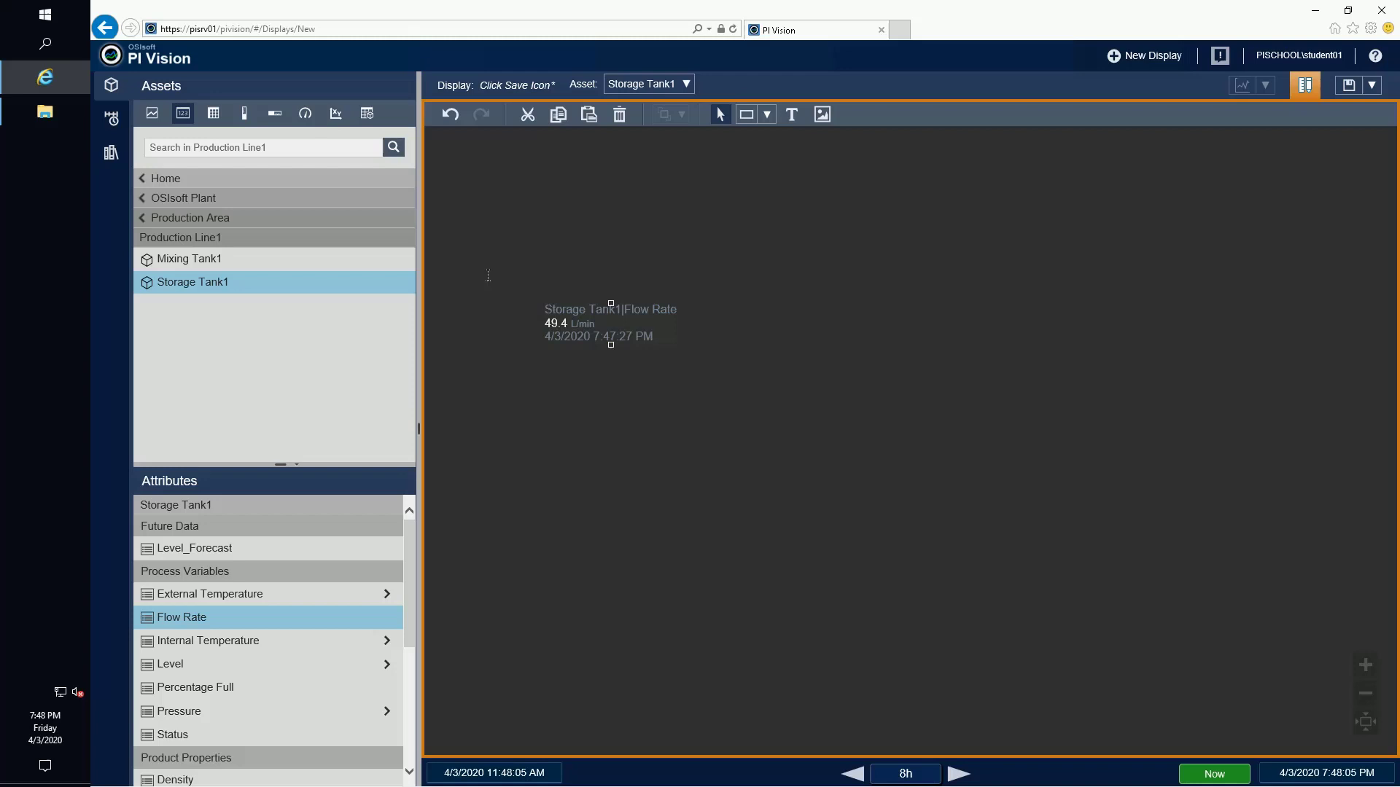
{"action": "left_click", "coordinate": [211, 645]}
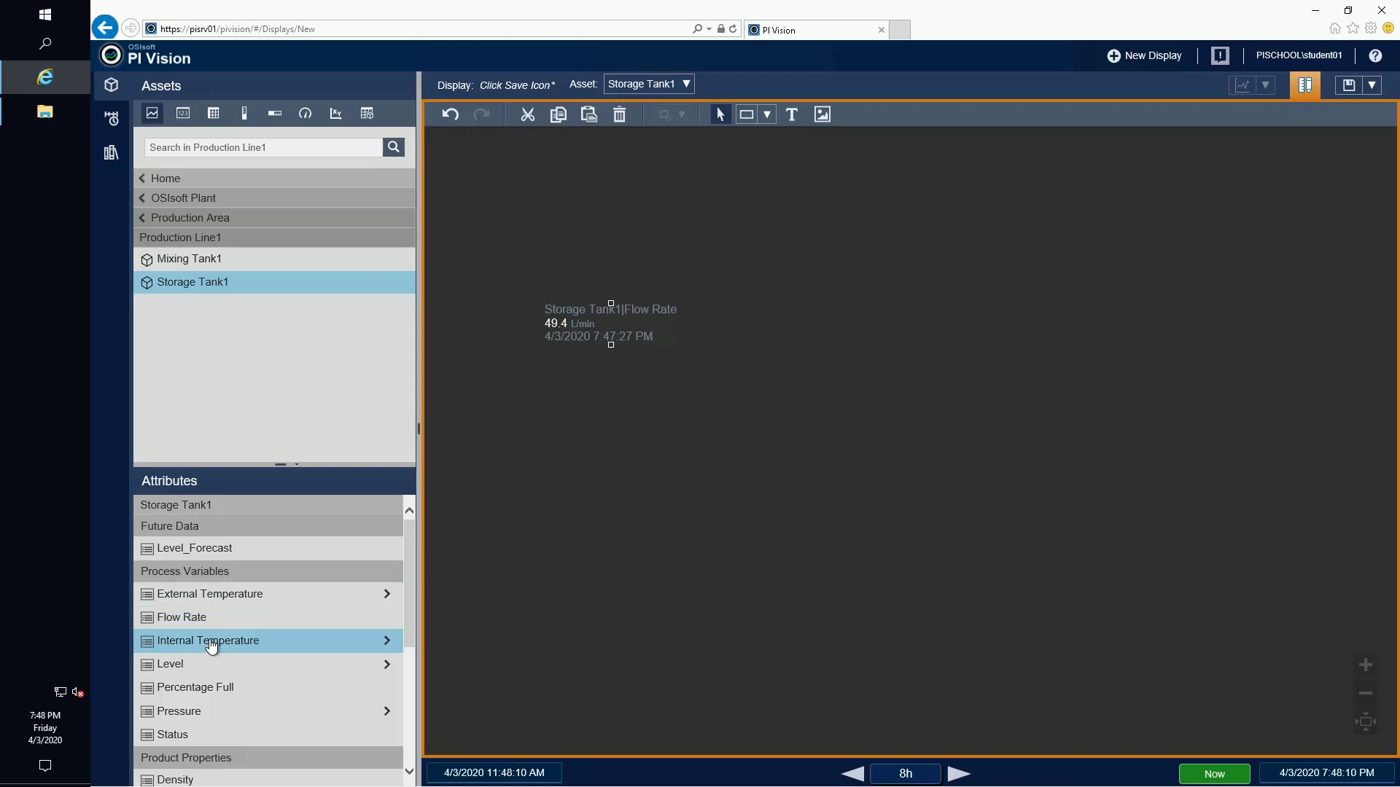
{"action": "left_click_drag", "start_coordinate": [210, 645], "coordinate": [536, 409]}
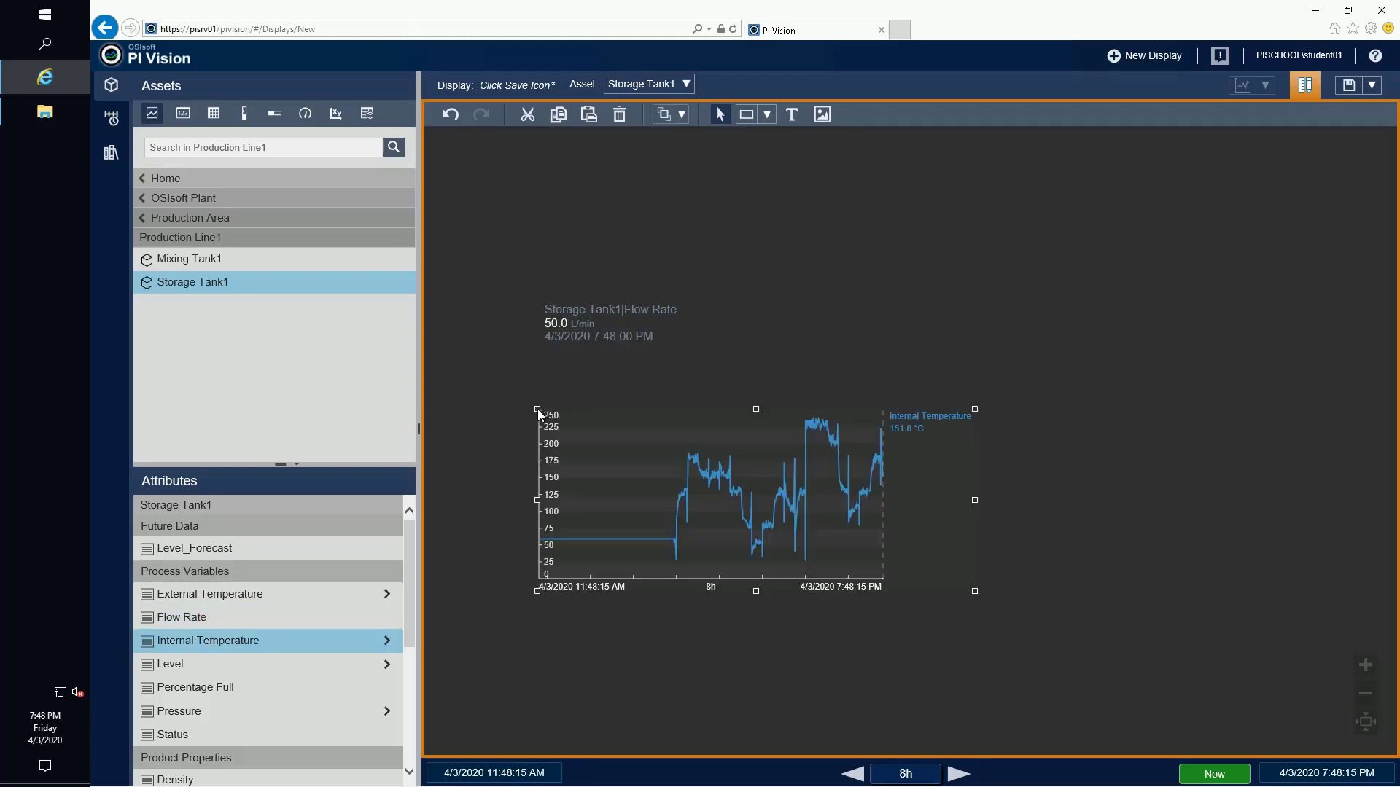
{"action": "left_click_drag", "start_coordinate": [202, 599], "coordinate": [608, 496]}
{"action": "left_click", "coordinate": [526, 774]}
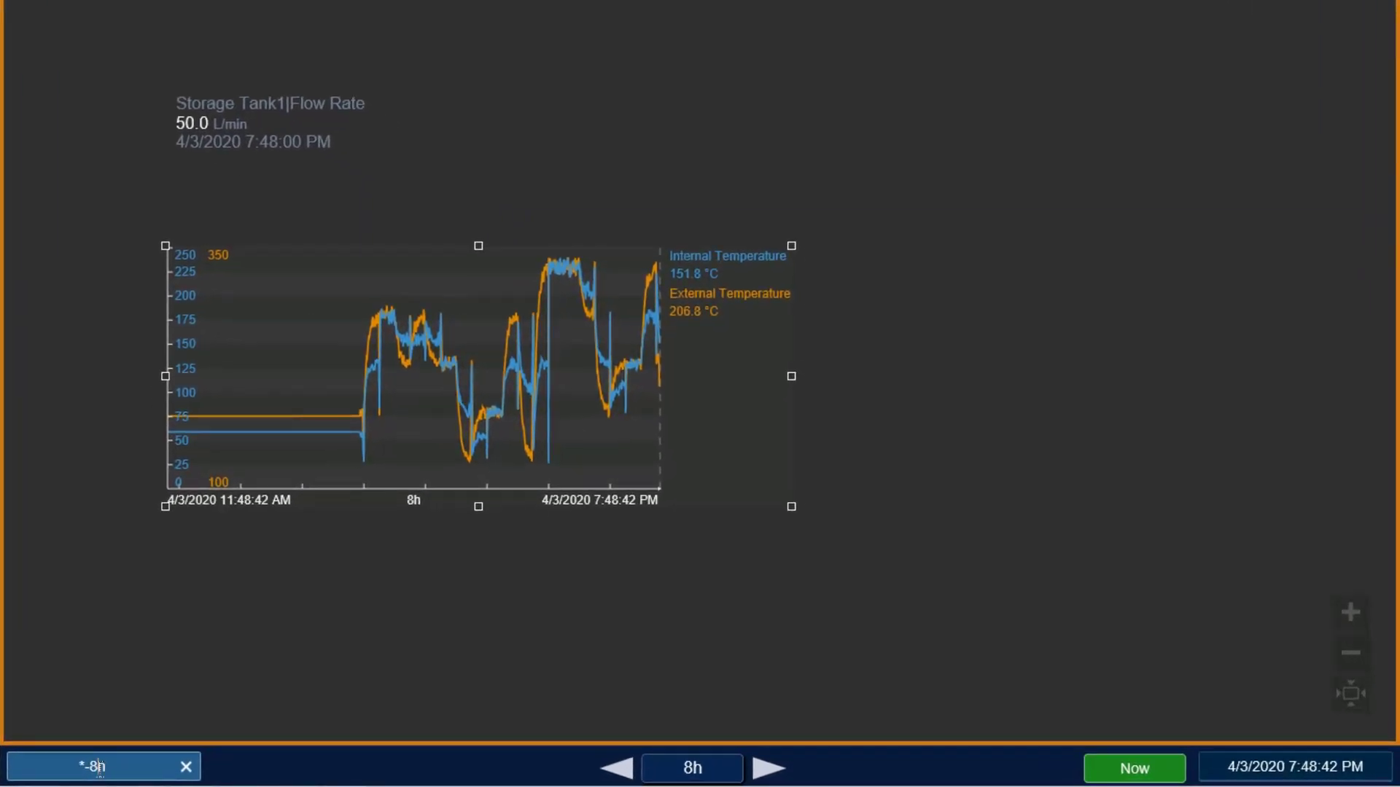
- Change the display start time to *-4h
{"action": "key", "text": "BackSpace"}
{"action": "type", "text": "4"}
{"action": "left_click", "coordinate": [137, 711]}
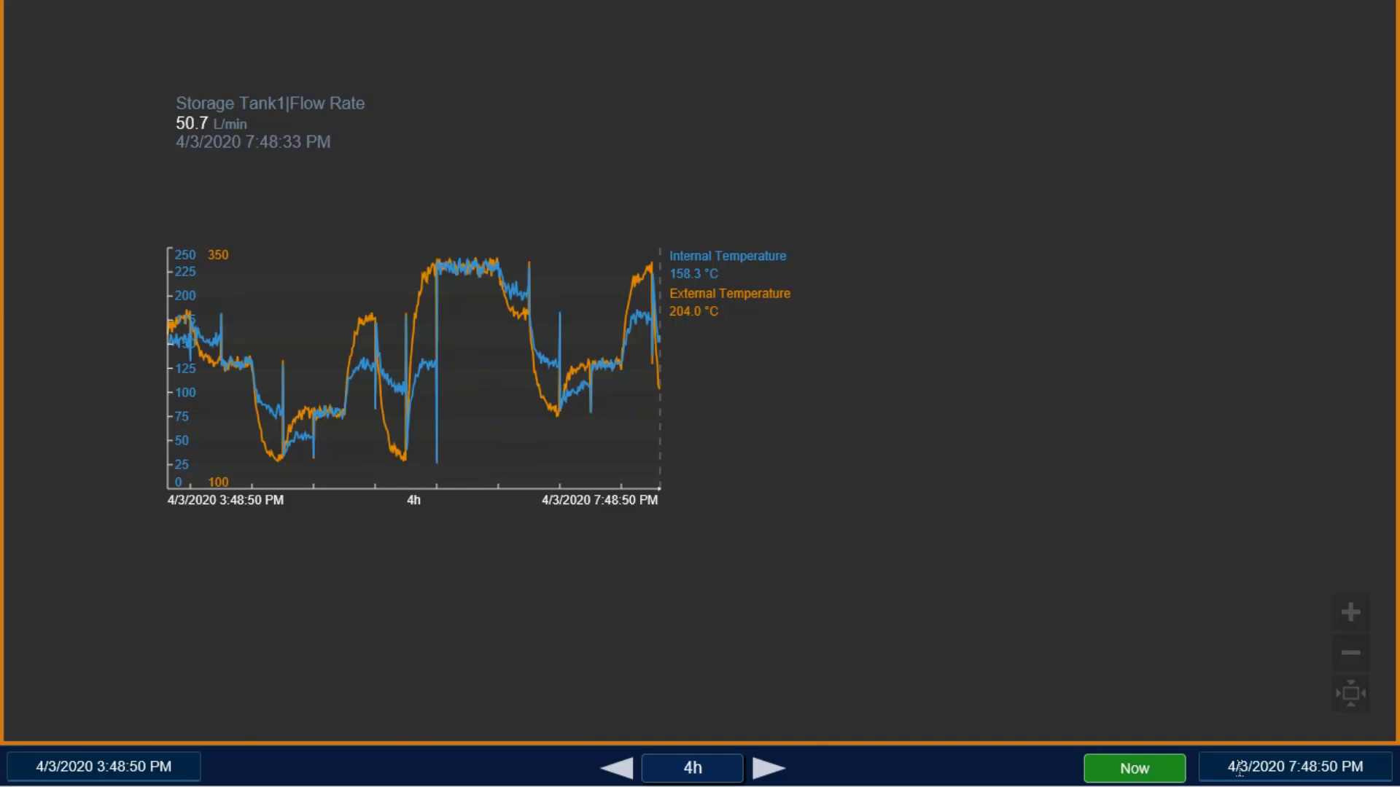
- Try a *-1h end time, reset it to now, then step the range back and forward
{"action": "left_click", "coordinate": [1283, 765]}
{"action": "type", "text": "-1h"}
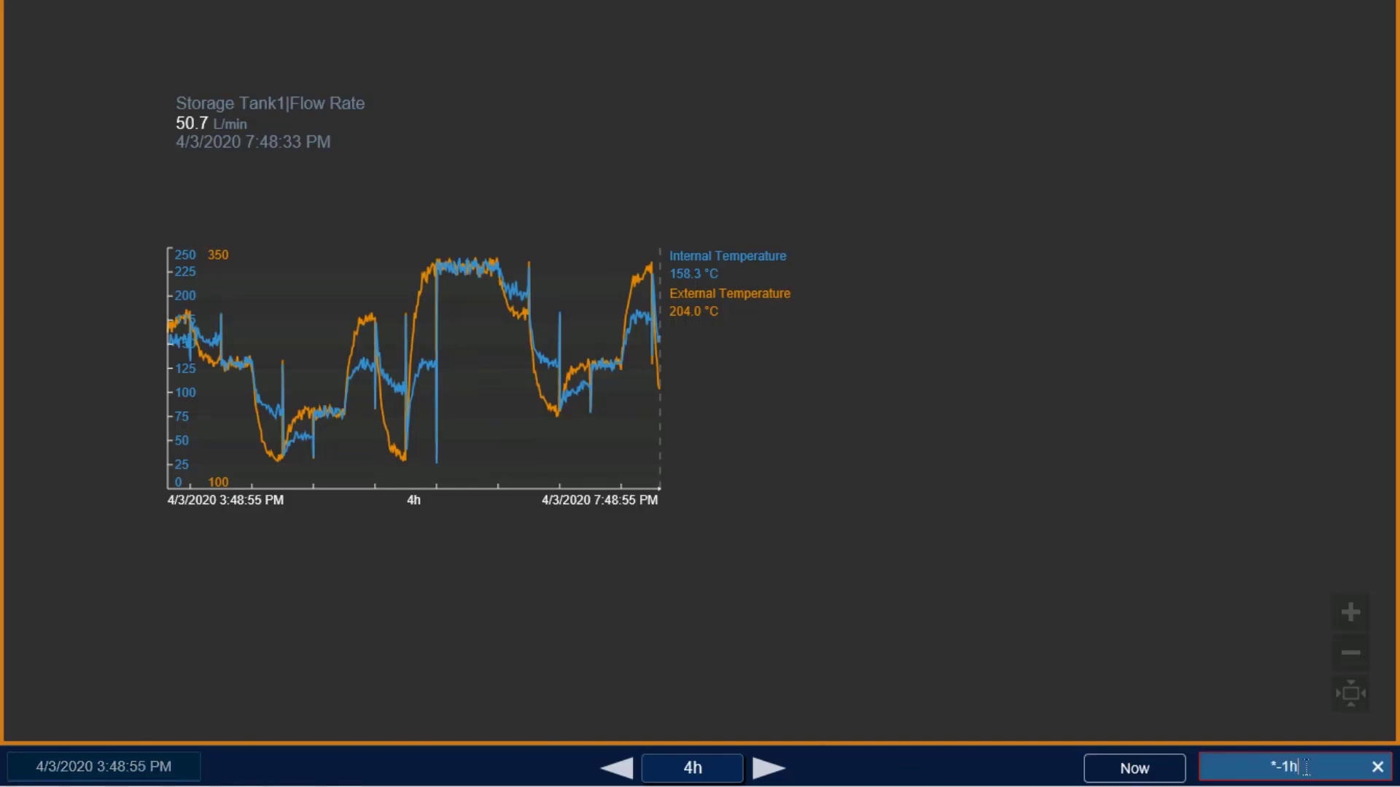
{"action": "key", "text": "Return"}
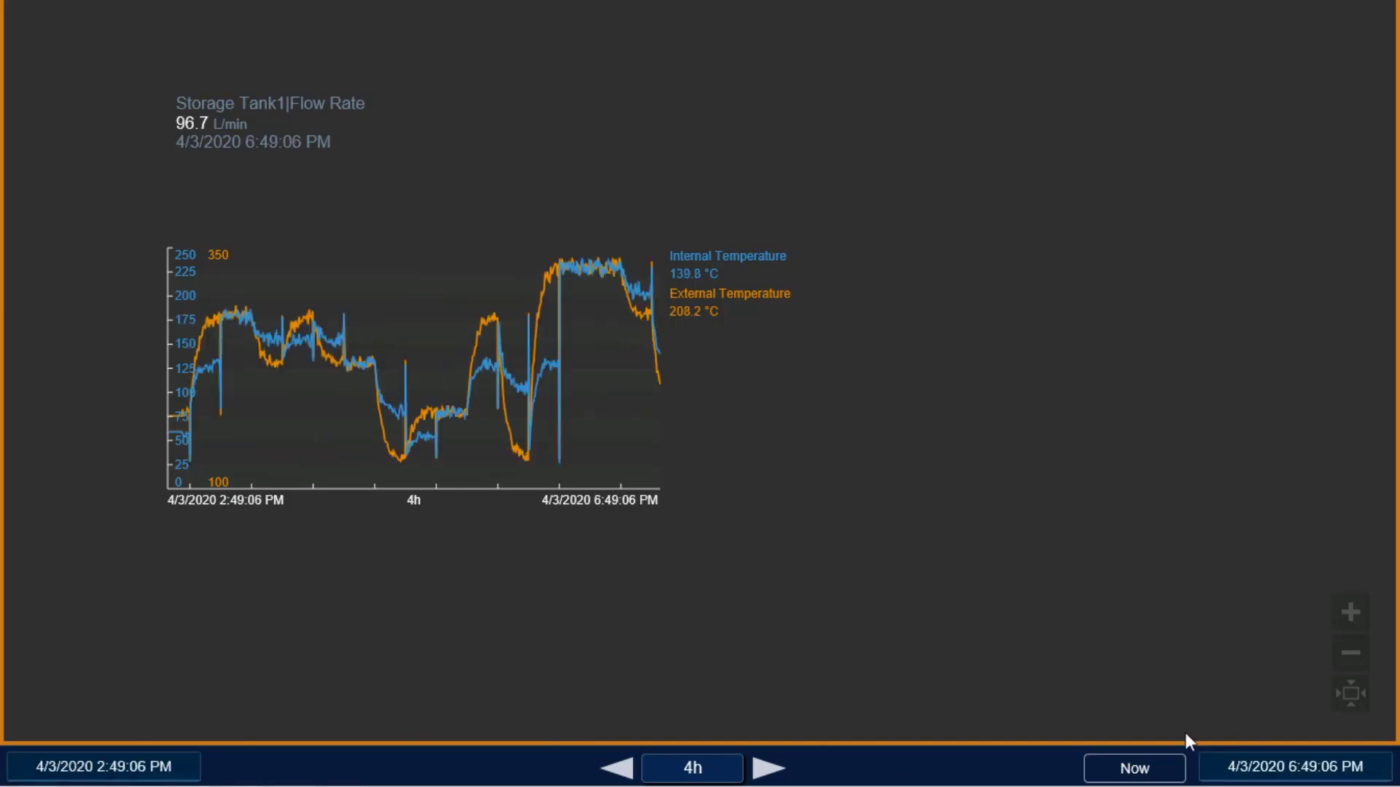
{"action": "left_click", "coordinate": [1167, 774]}
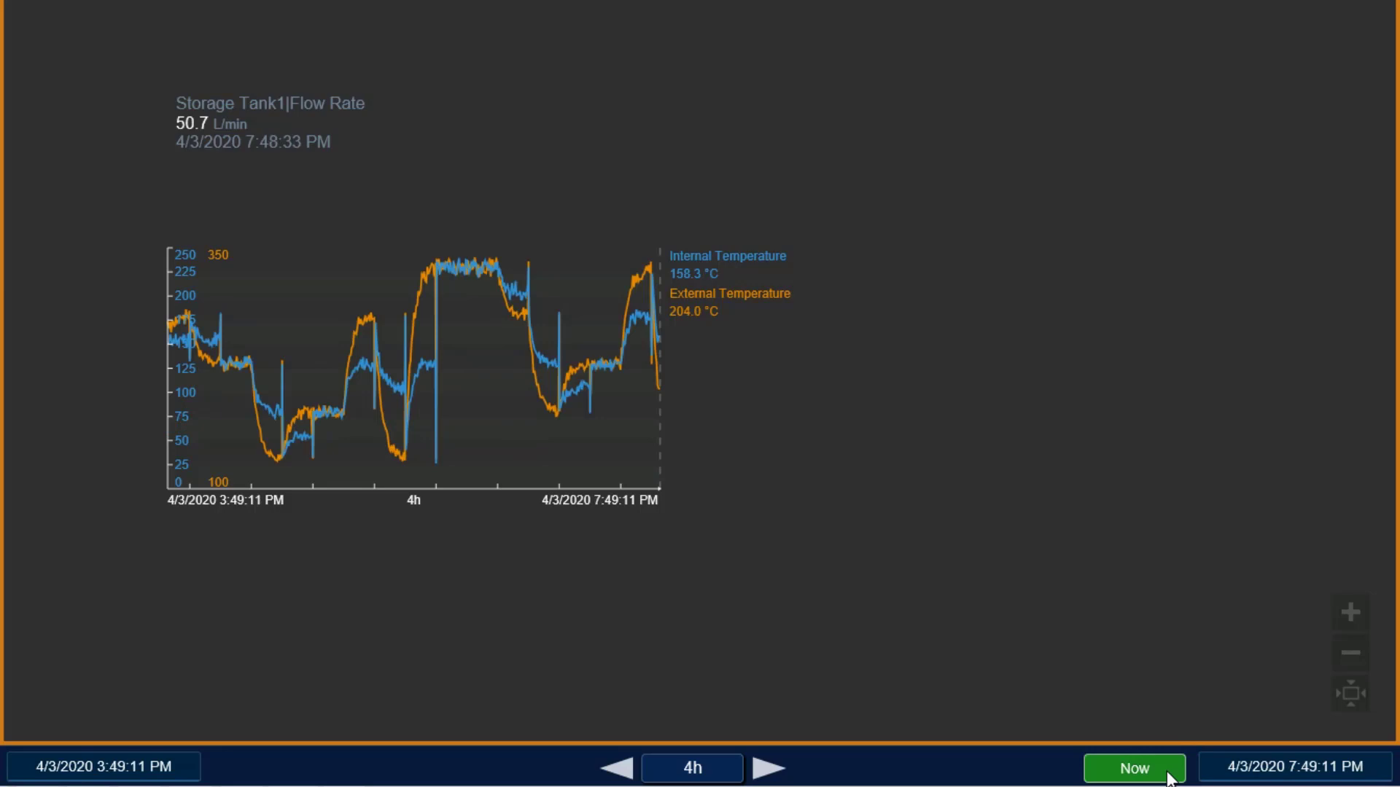
{"action": "left_click", "coordinate": [621, 769]}
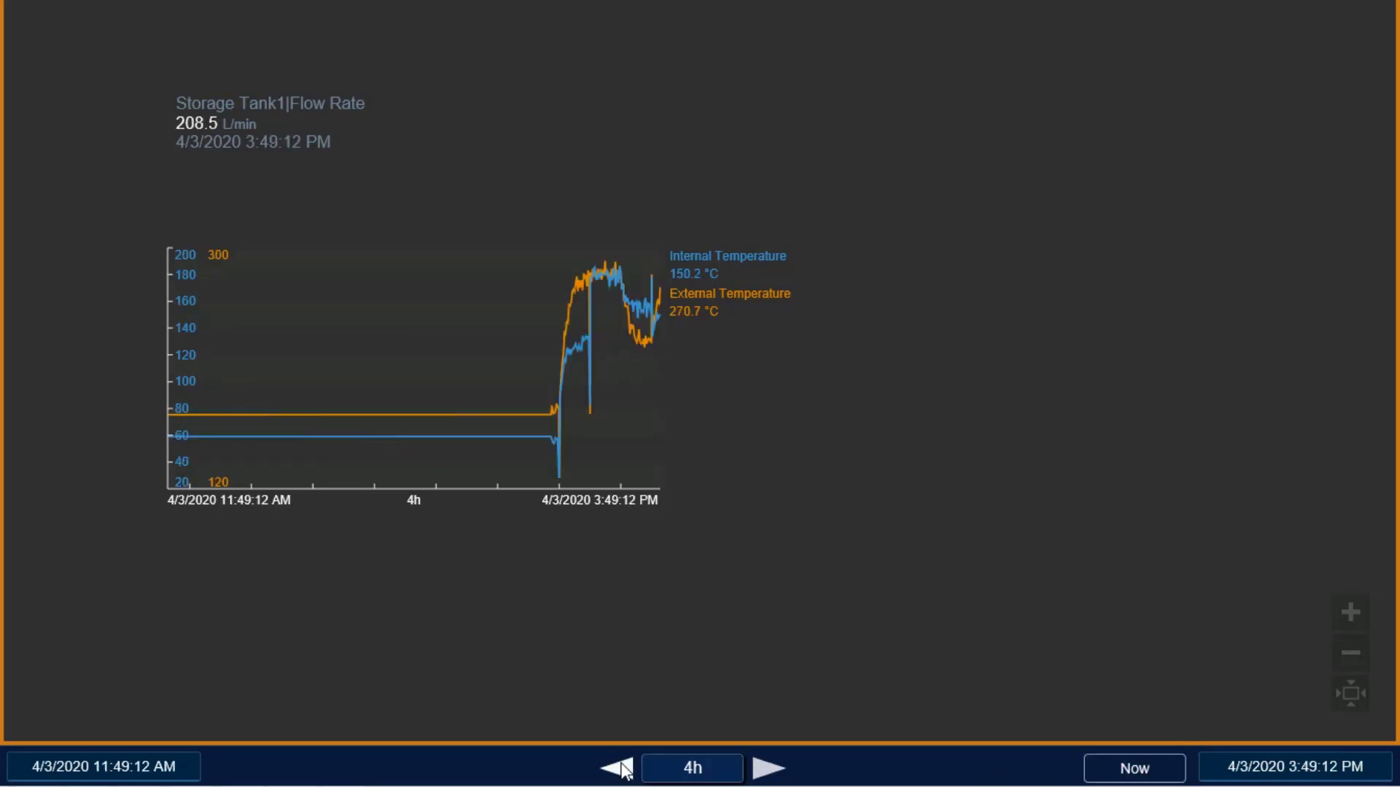
{"action": "left_click", "coordinate": [766, 769]}
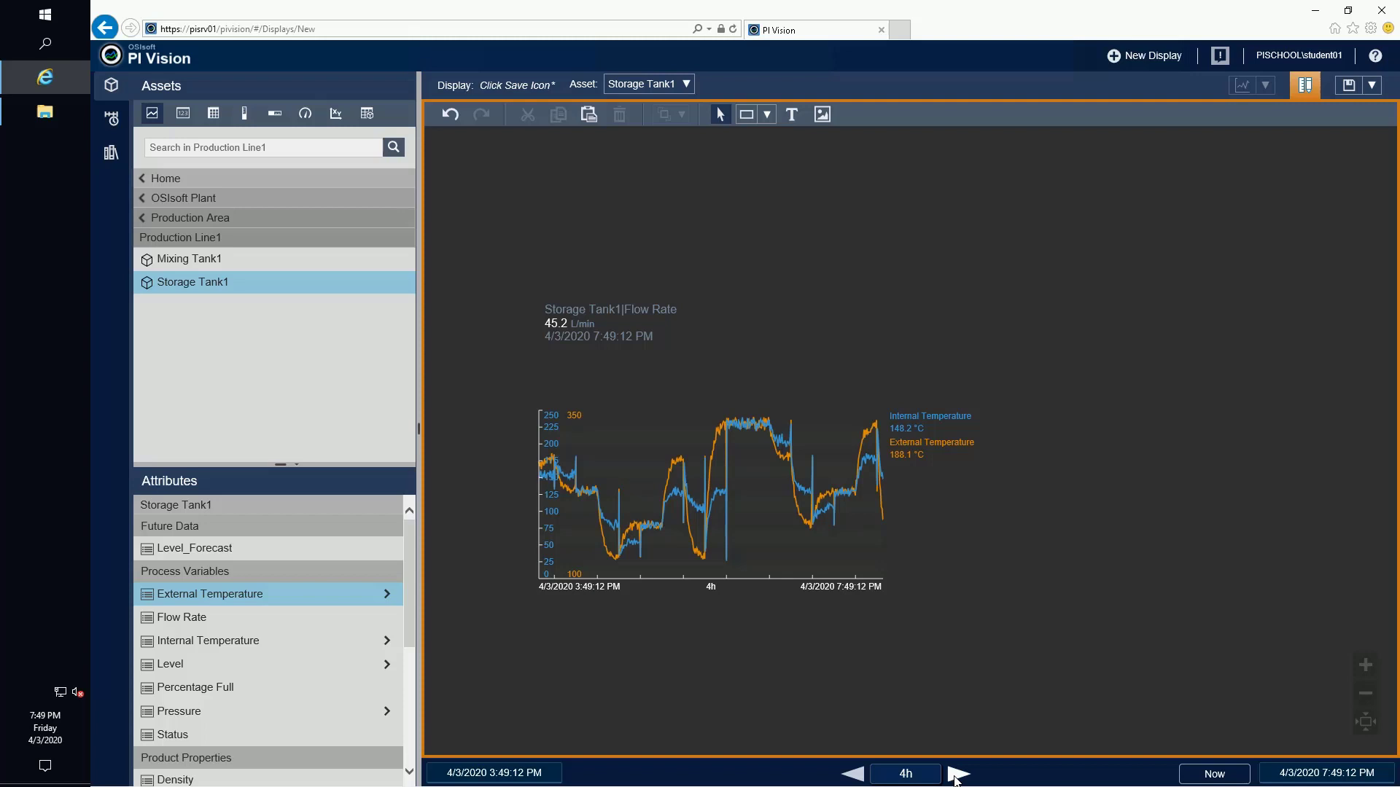
- Step the time range forward and back, then begin a blank new display
{"action": "left_click", "coordinate": [957, 774]}
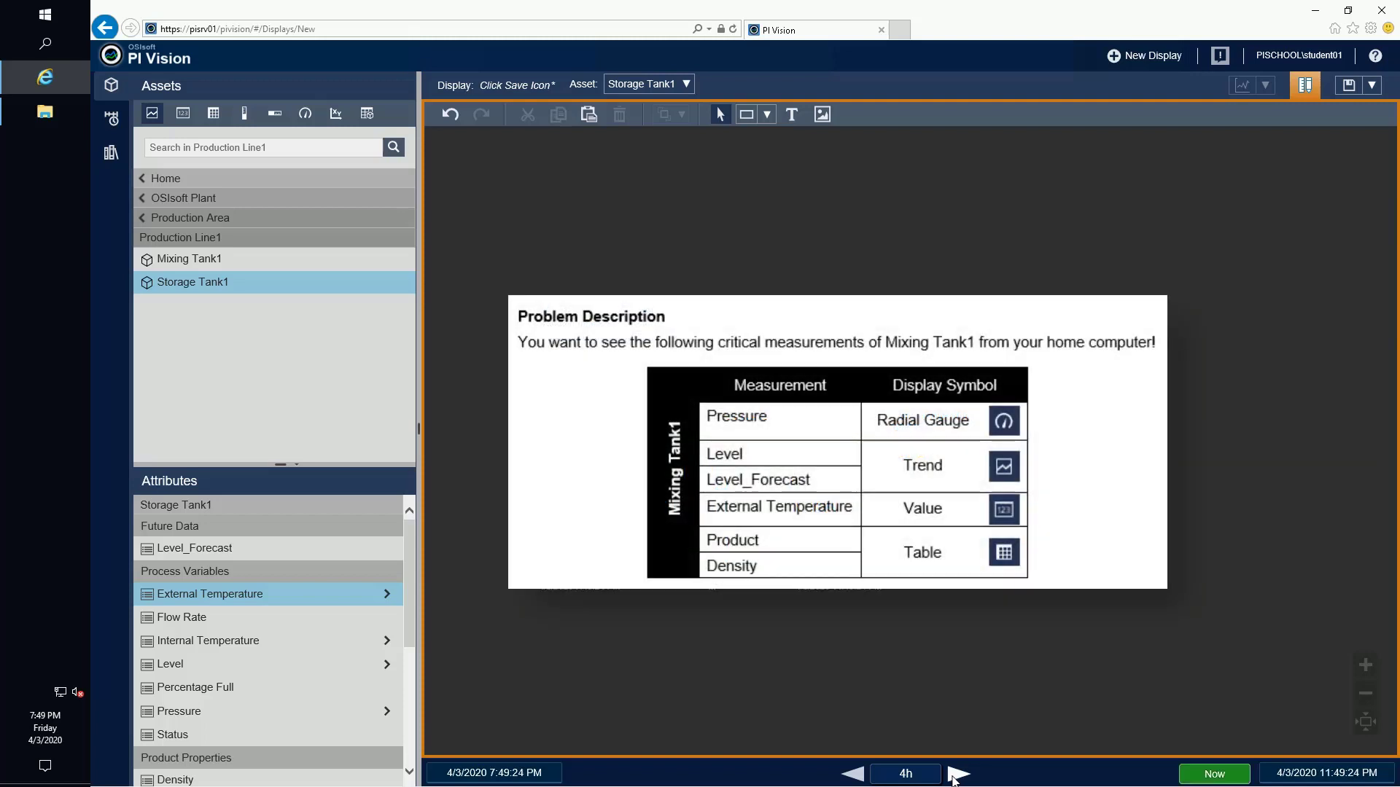
{"action": "left_click", "coordinate": [857, 776]}
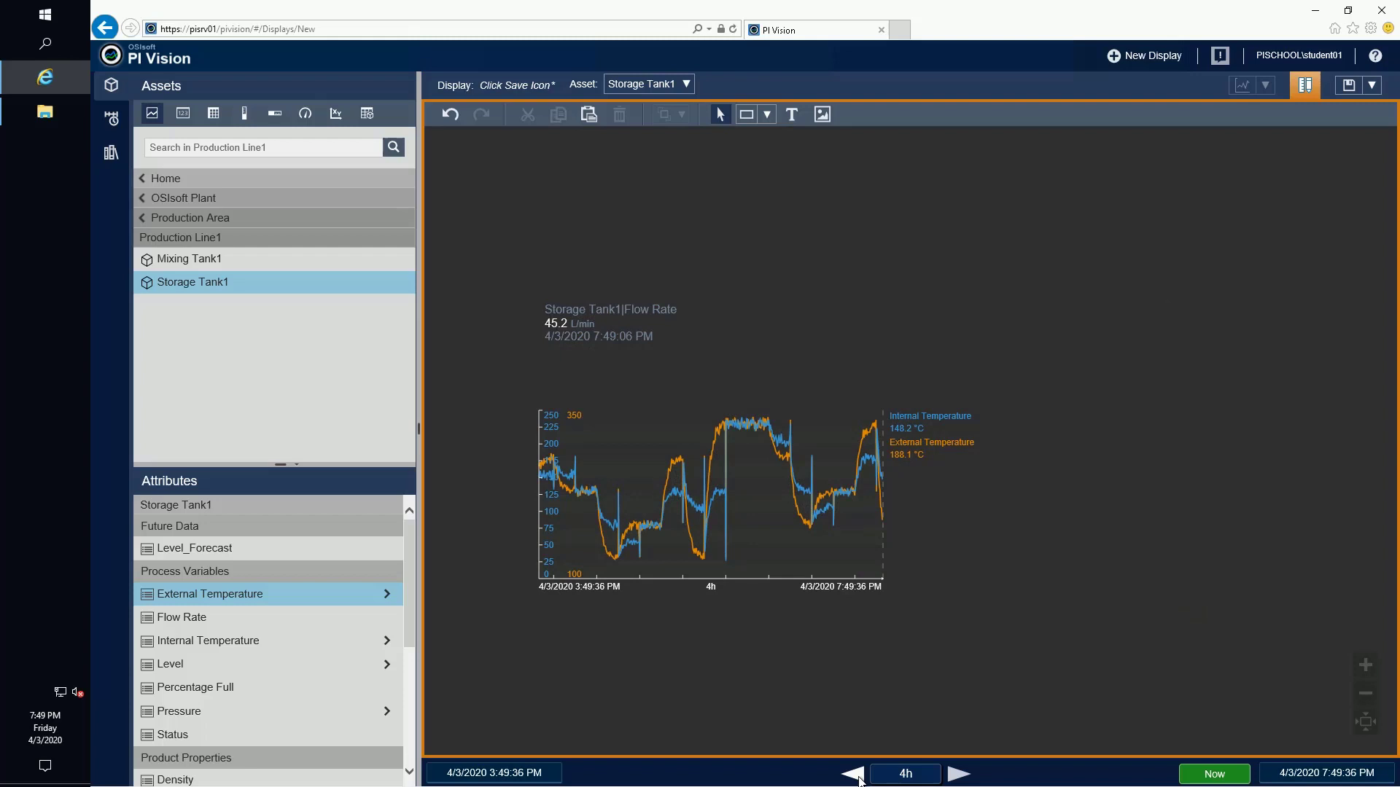
{"action": "left_click", "coordinate": [1141, 55]}
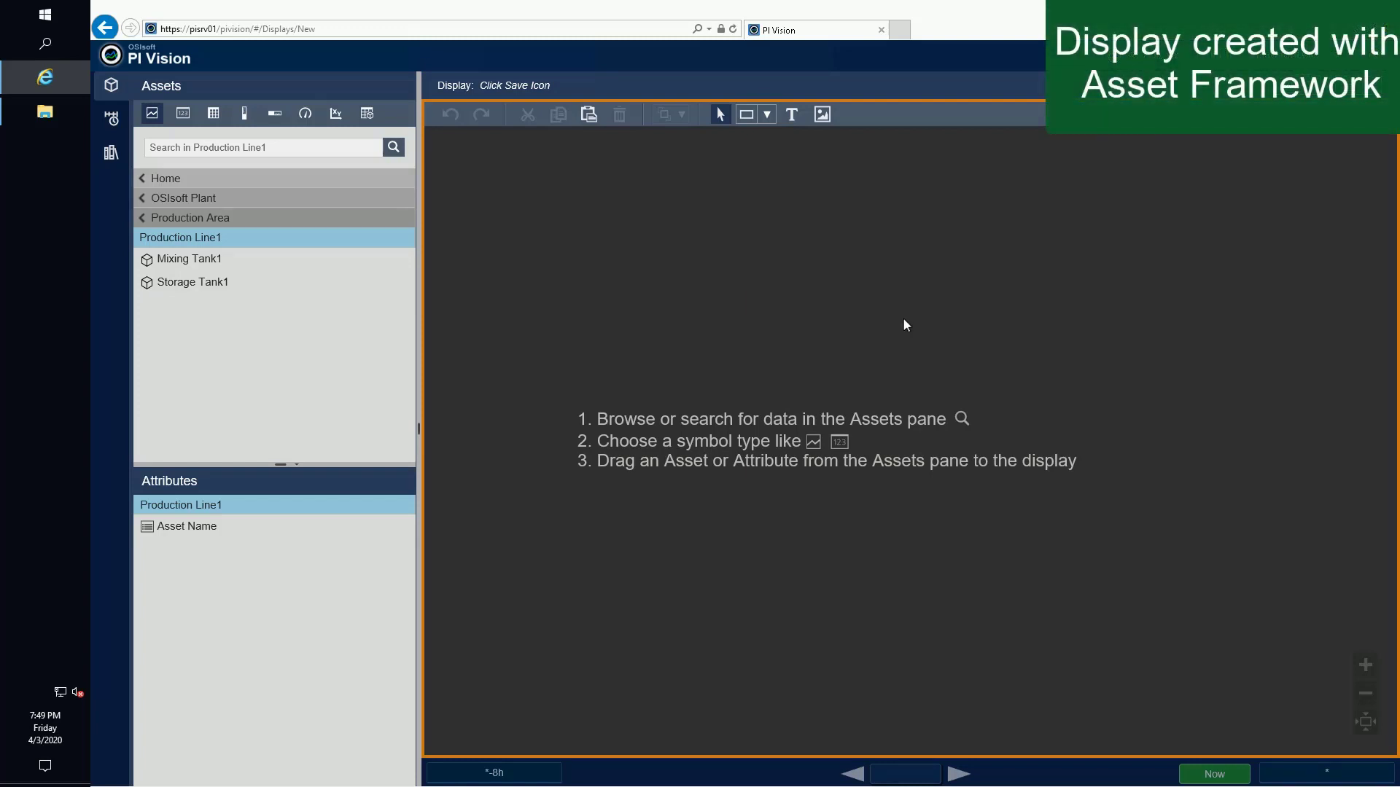
- Place Mixing Tank1's Pressure (52.9 kPa) on the canvas as a radial gauge
{"action": "left_click", "coordinate": [256, 264]}
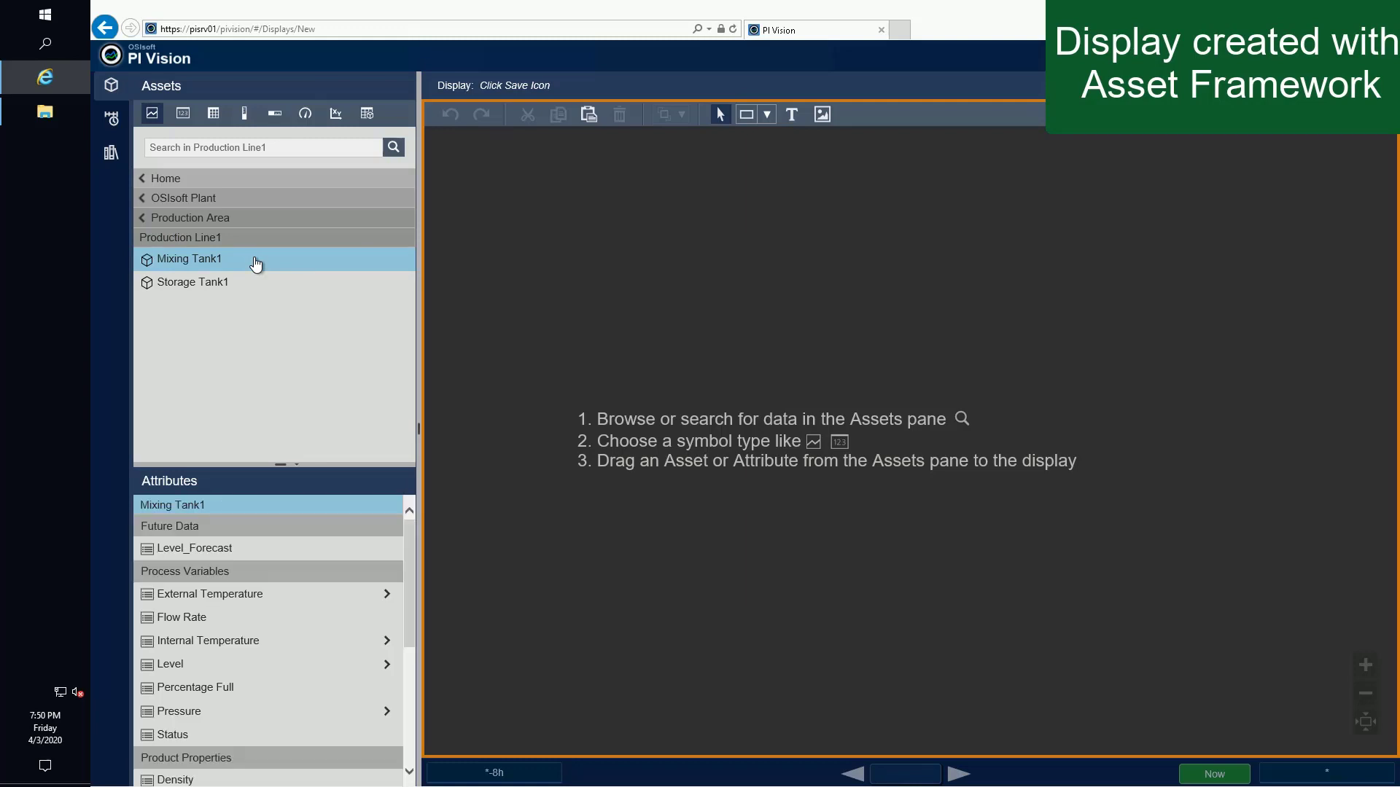
{"action": "left_click", "coordinate": [305, 115]}
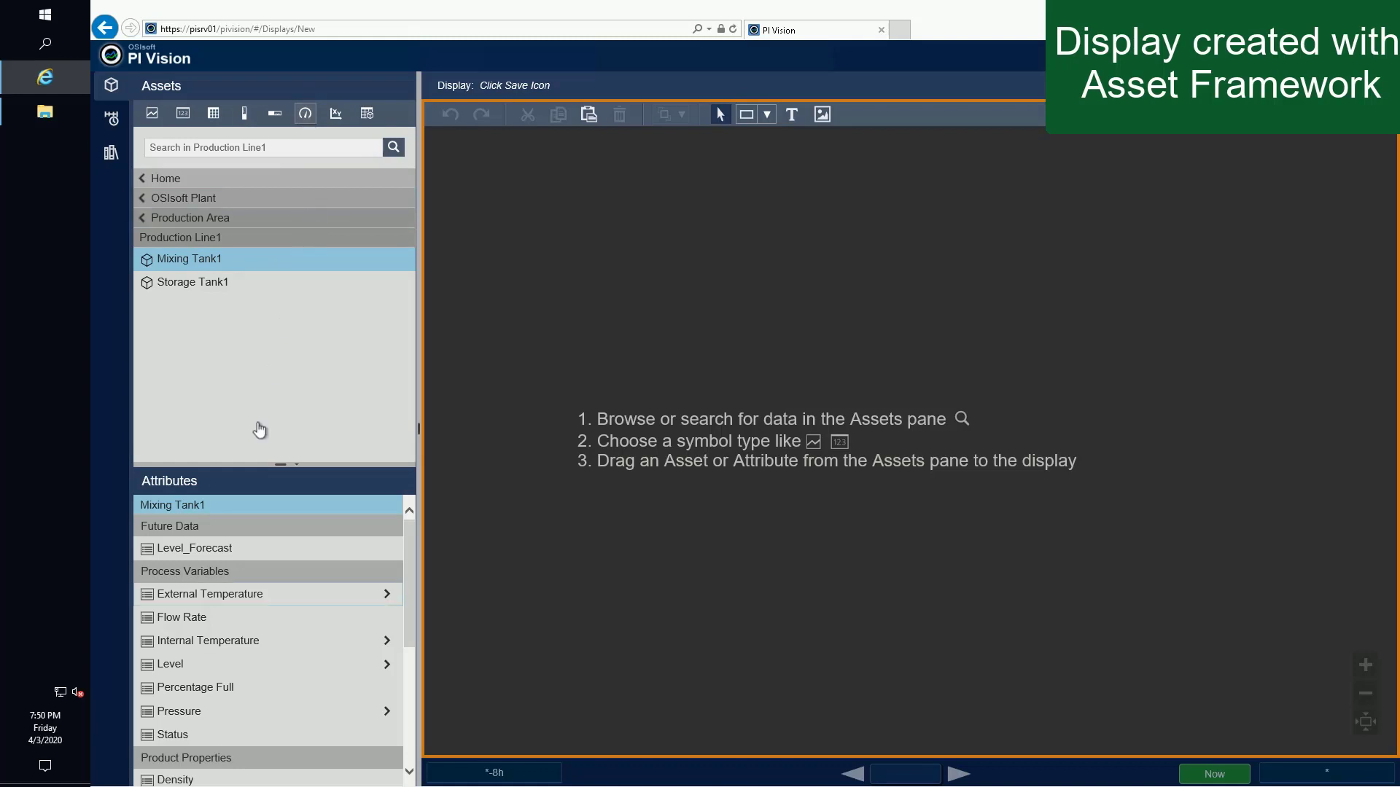
{"action": "left_click_drag", "start_coordinate": [183, 716], "coordinate": [557, 230]}
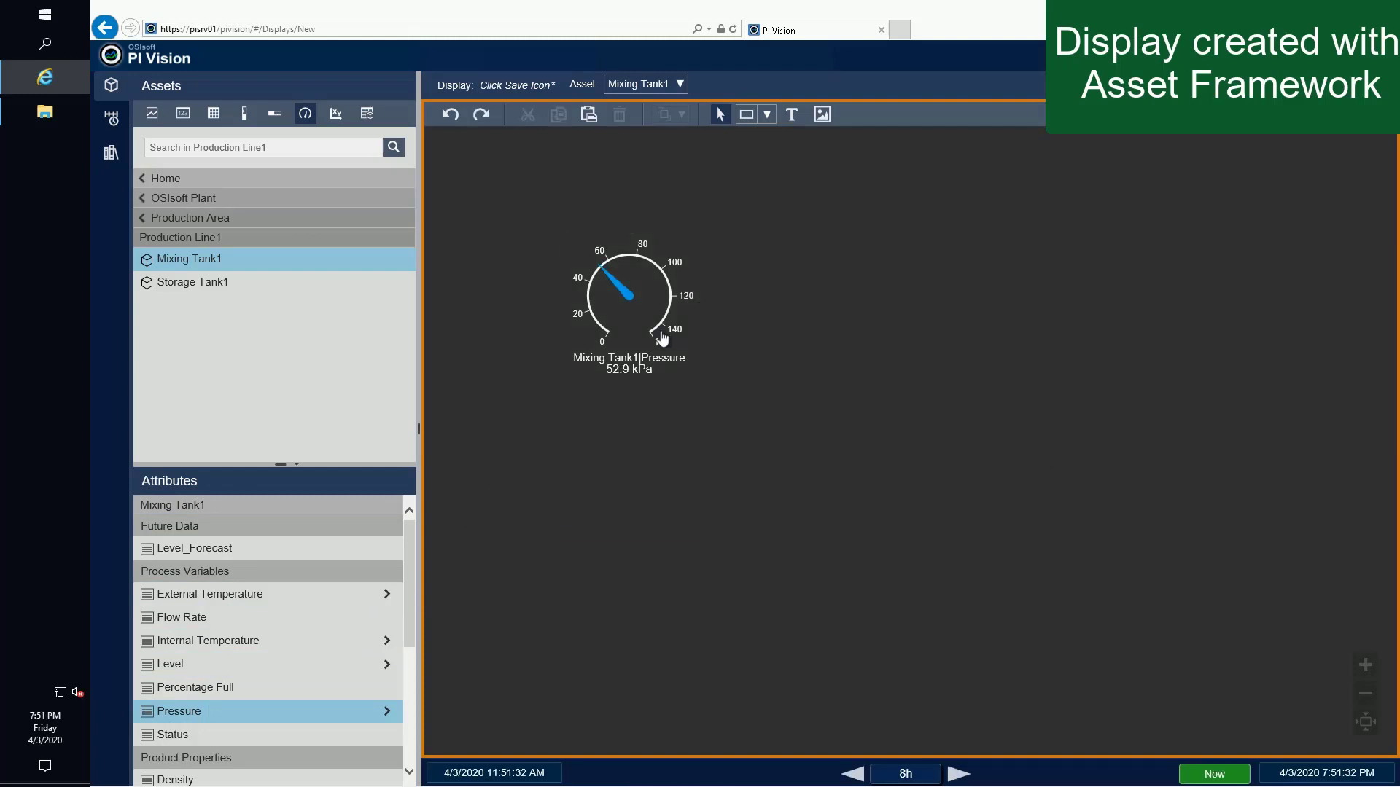
- Trend Level and Level_Forecast together and set the display end time to *+10m
{"action": "left_click", "coordinate": [154, 116]}
{"action": "left_click", "coordinate": [248, 551]}
{"action": "left_click", "coordinate": [192, 671], "text": "ctrl"}
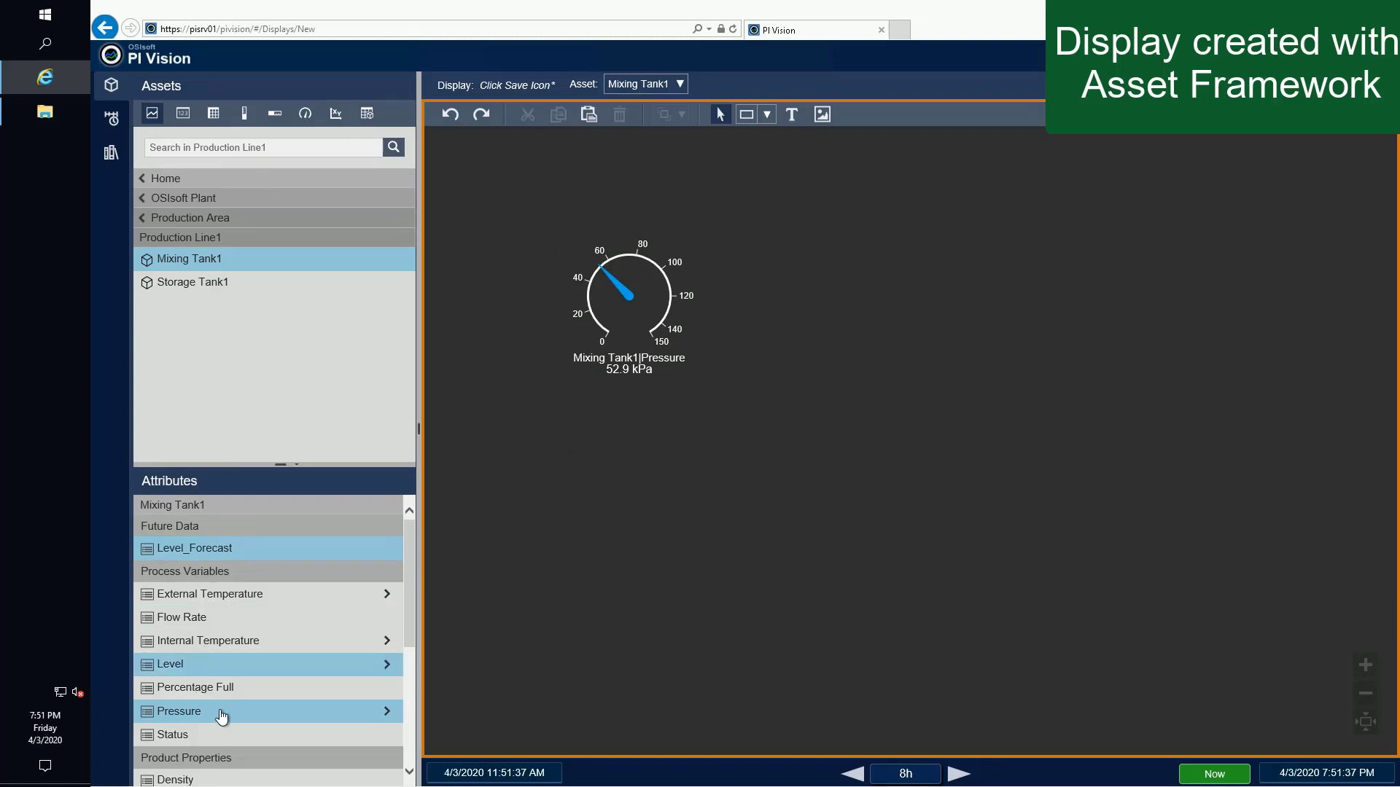
{"action": "left_click", "coordinate": [225, 715], "text": "ctrl"}
{"action": "left_click_drag", "start_coordinate": [225, 668], "coordinate": [802, 216]}
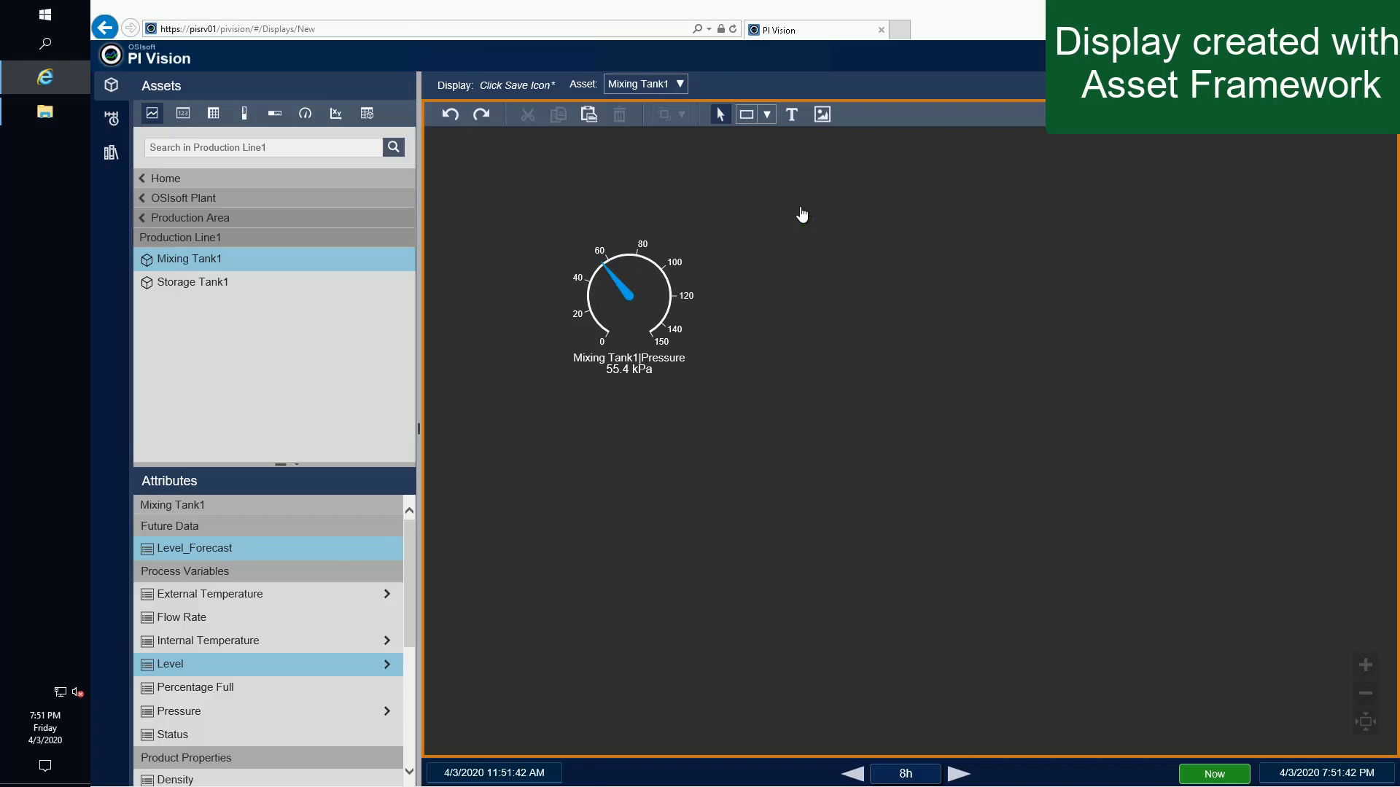
{"action": "left_click", "coordinate": [1335, 777]}
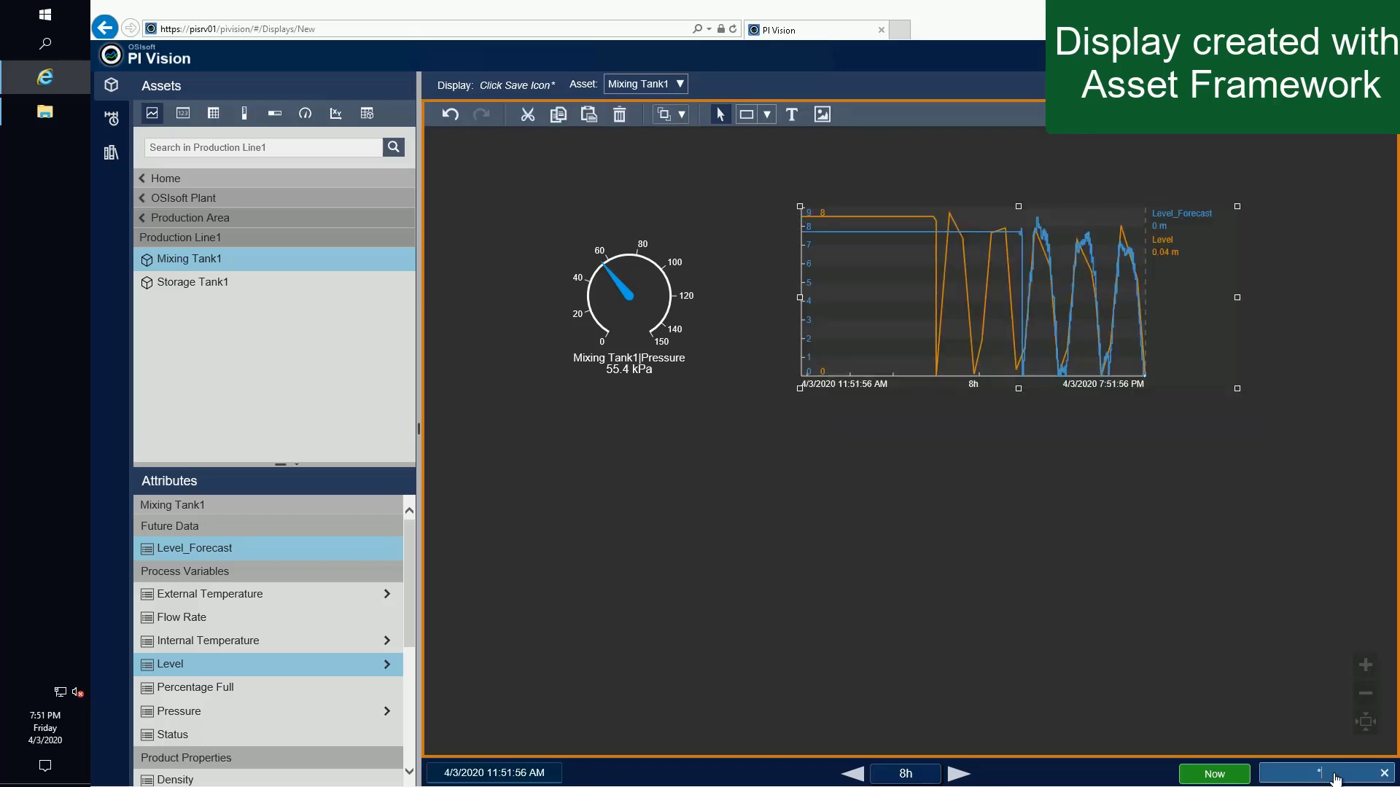
{"action": "type", "text": "+10"}
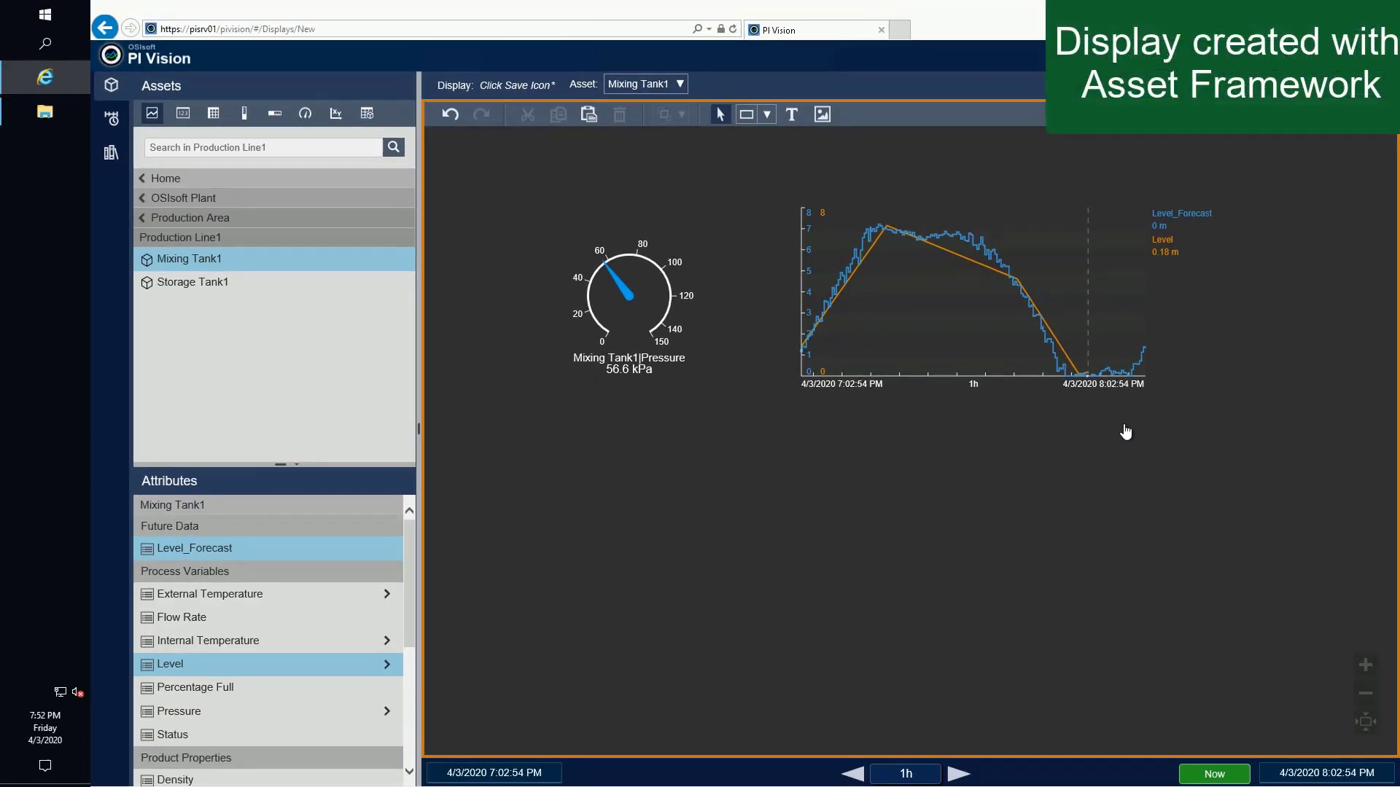
- Place External Temperature (178.8 °C) as a value symbol below the Pressure gauge
{"action": "left_click", "coordinate": [185, 117]}
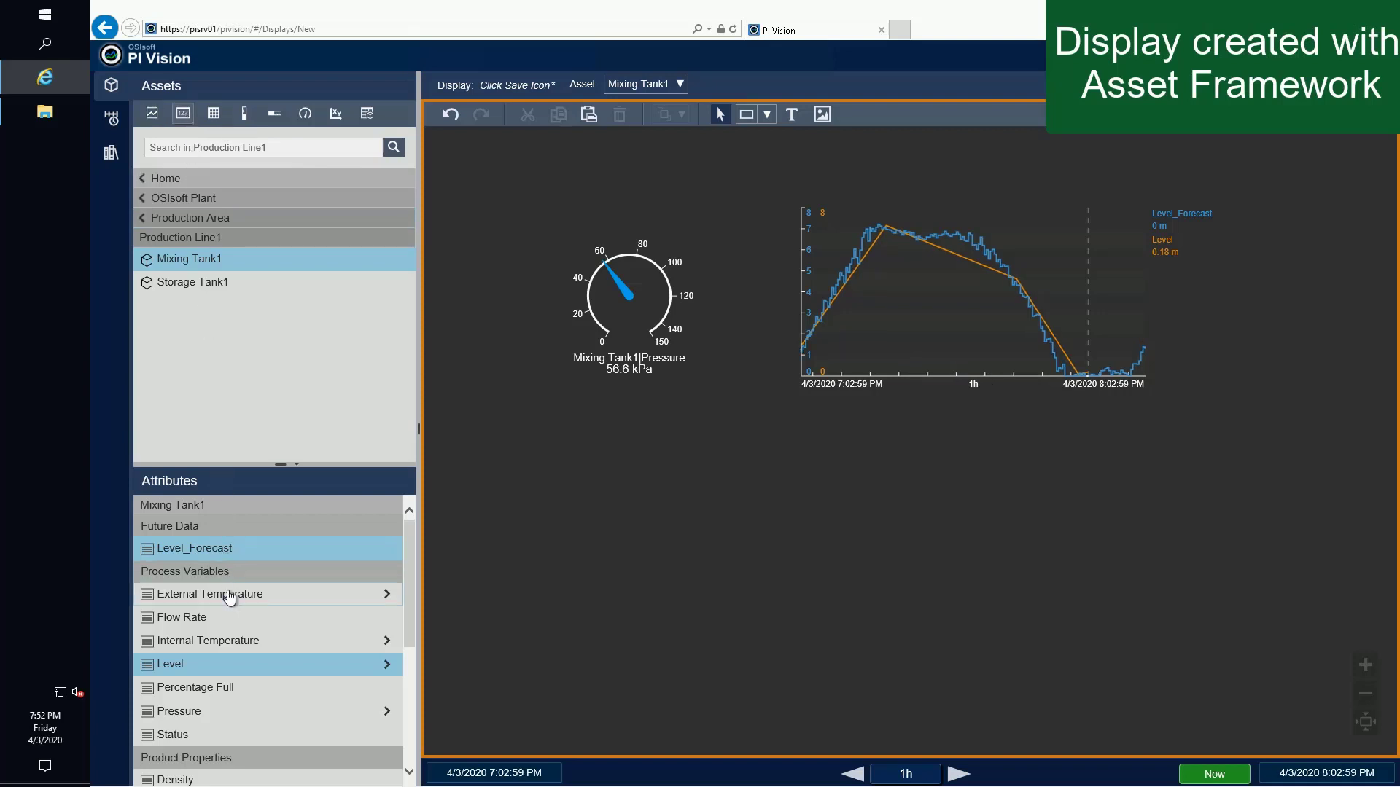
{"action": "left_click_drag", "start_coordinate": [230, 598], "coordinate": [565, 510]}
{"action": "mouse_move", "coordinate": [570, 462]}
{"action": "left_mouse_down"}
{"action": "mouse_move", "coordinate": [589, 460]}
{"action": "mouse_move", "coordinate": [590, 445]}
{"action": "left_mouse_up"}
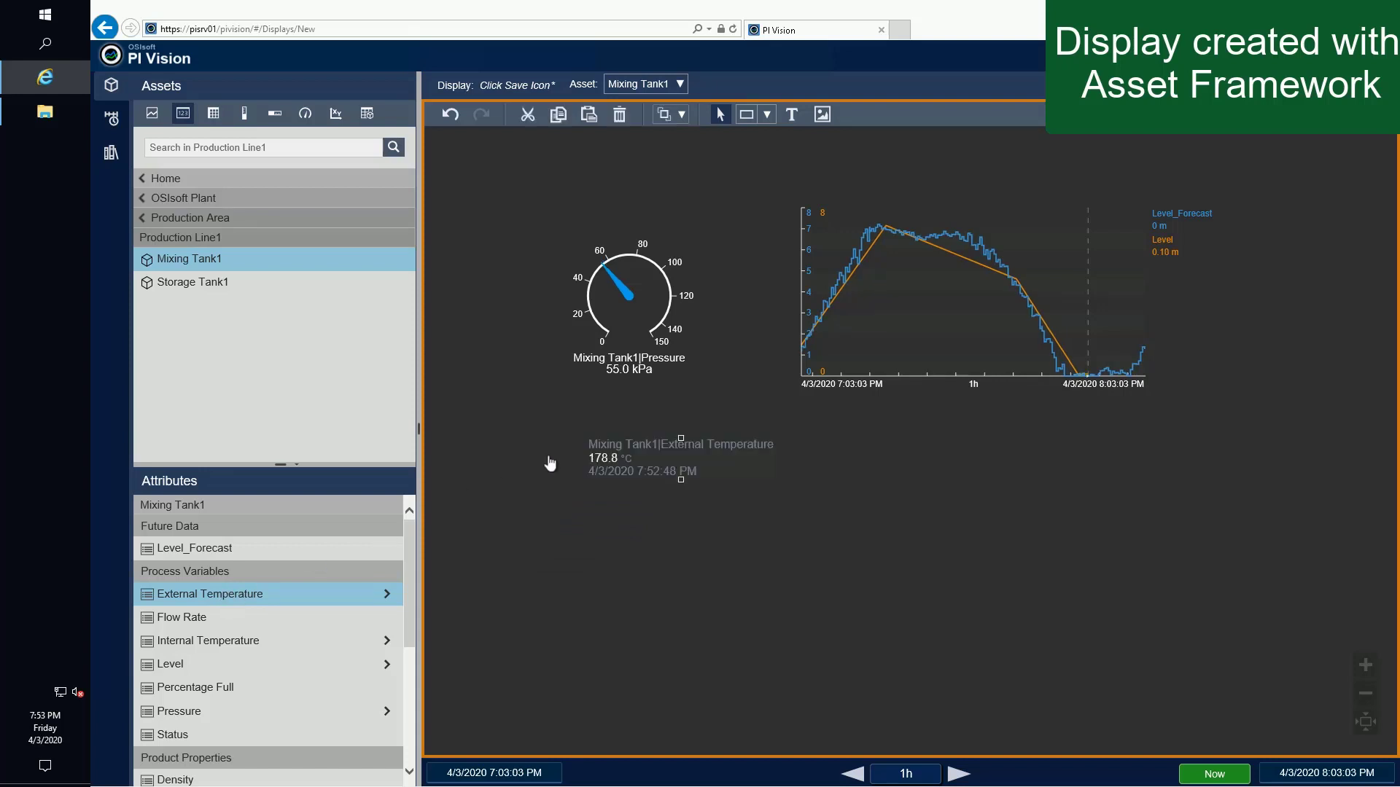
- Add a table showing Mixing Tank1's Density and Product
{"action": "left_click", "coordinate": [217, 115]}
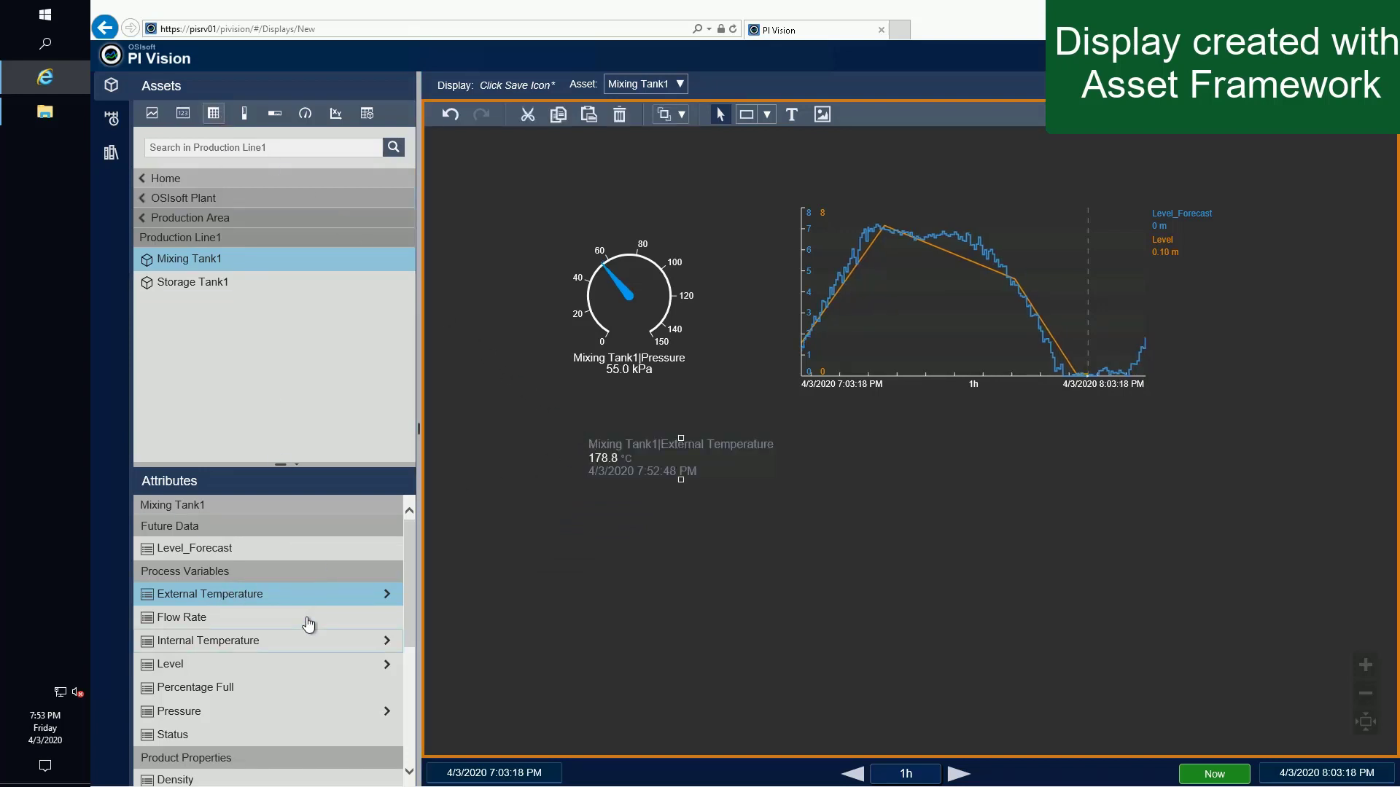
{"action": "scroll", "coordinate": [307, 625], "scroll_direction": "down", "scroll_amount": 1}
{"action": "scroll", "coordinate": [308, 625], "scroll_direction": "down", "scroll_amount": 1}
{"action": "left_click", "coordinate": [233, 694]}
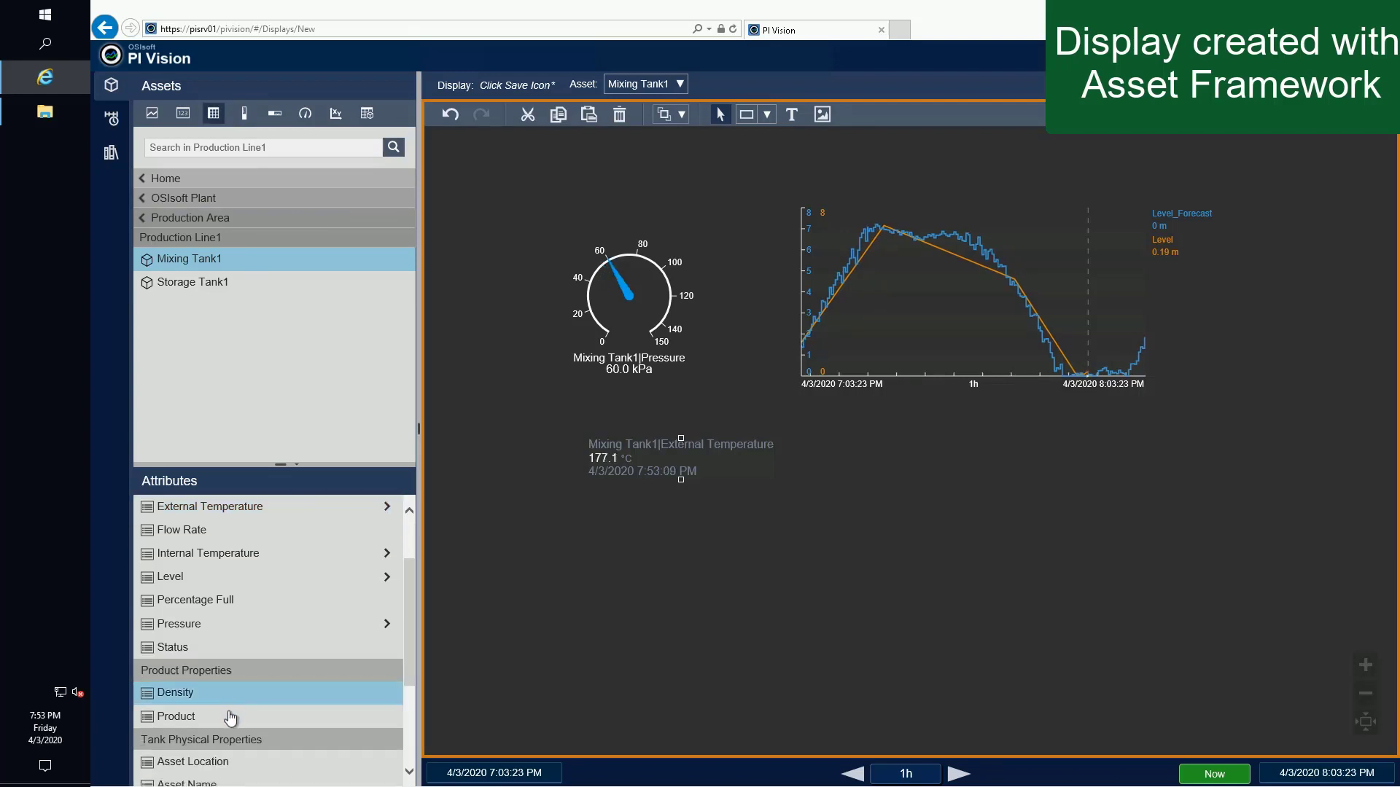
{"action": "left_click_drag", "start_coordinate": [231, 720], "coordinate": [575, 545]}
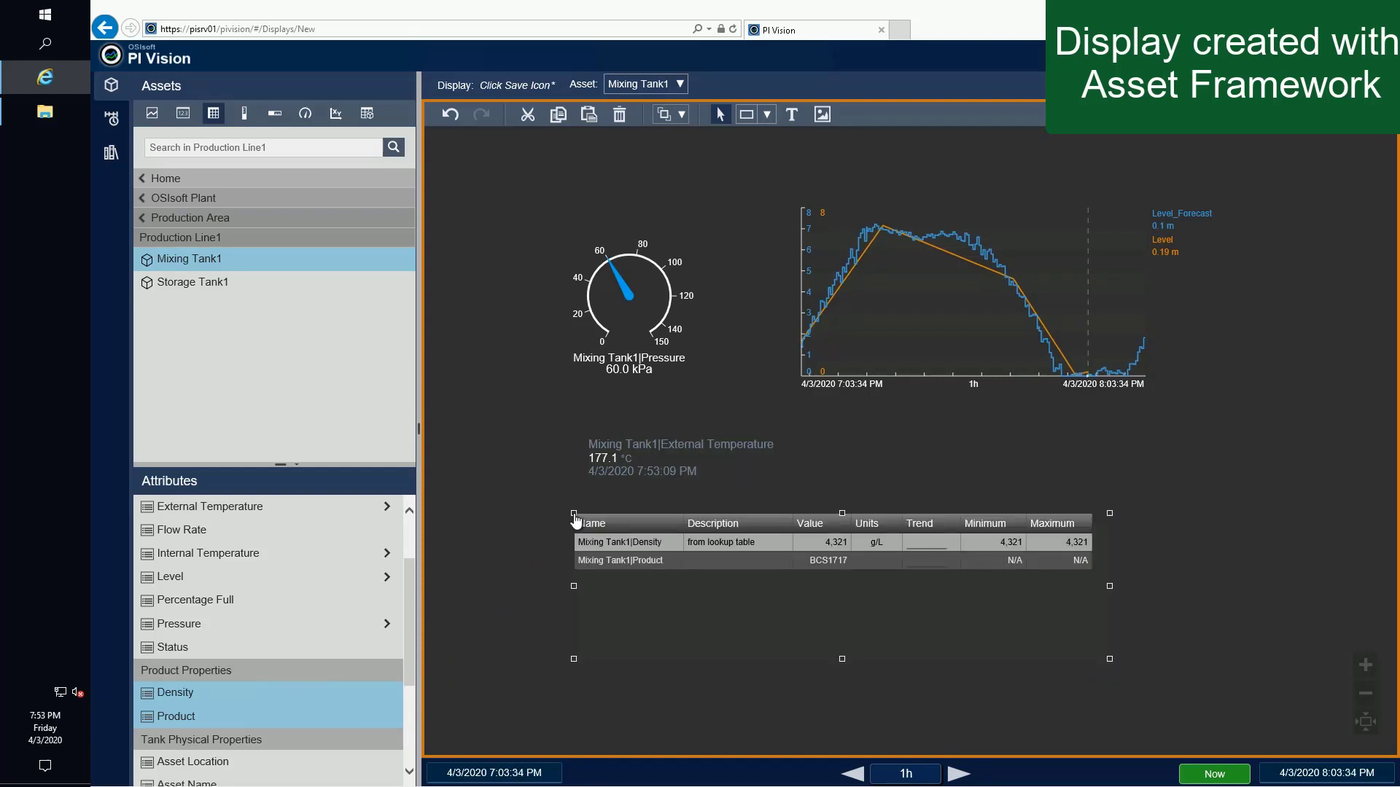
- Configure the table to hide its Trend, Minimum and Maximum columns
{"action": "right_click", "coordinate": [619, 530]}
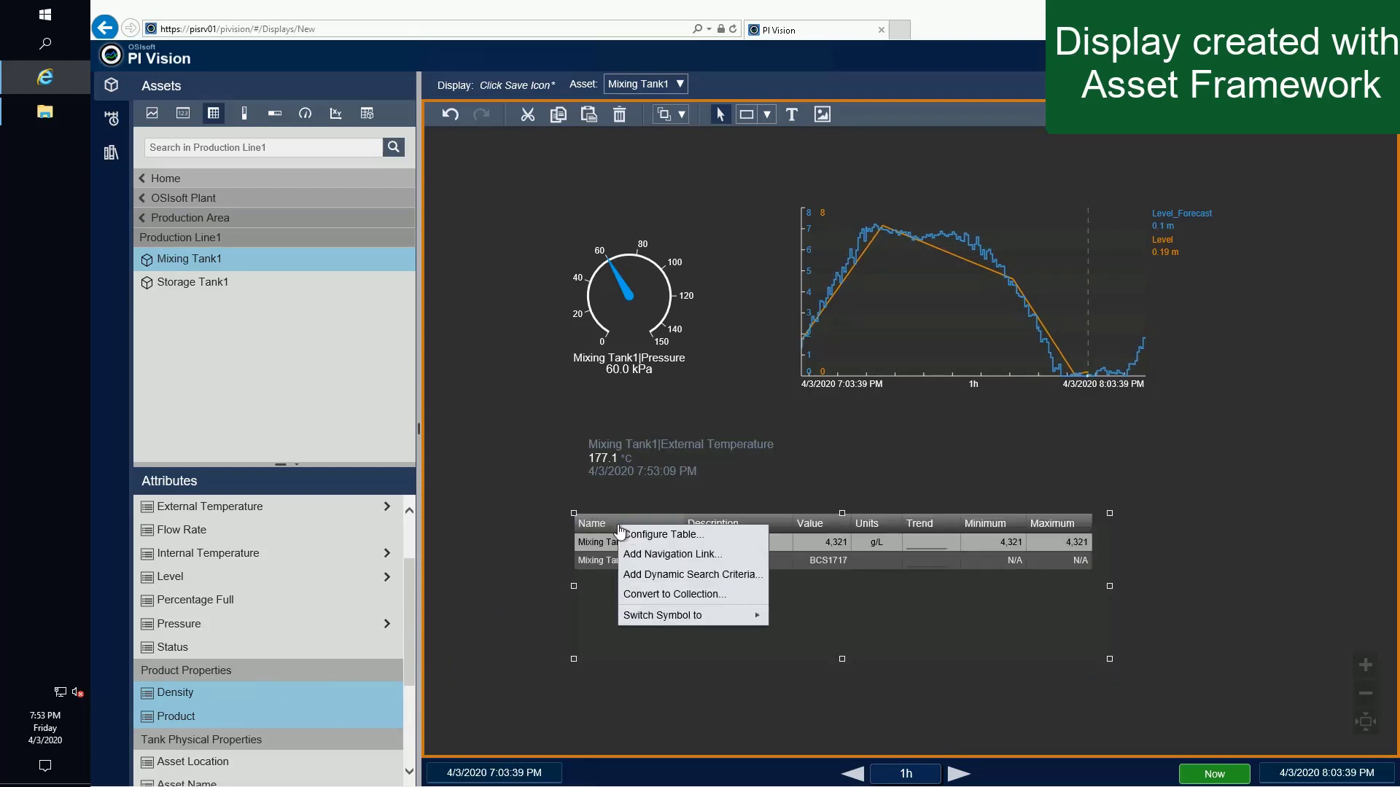
{"action": "left_click", "coordinate": [654, 540]}
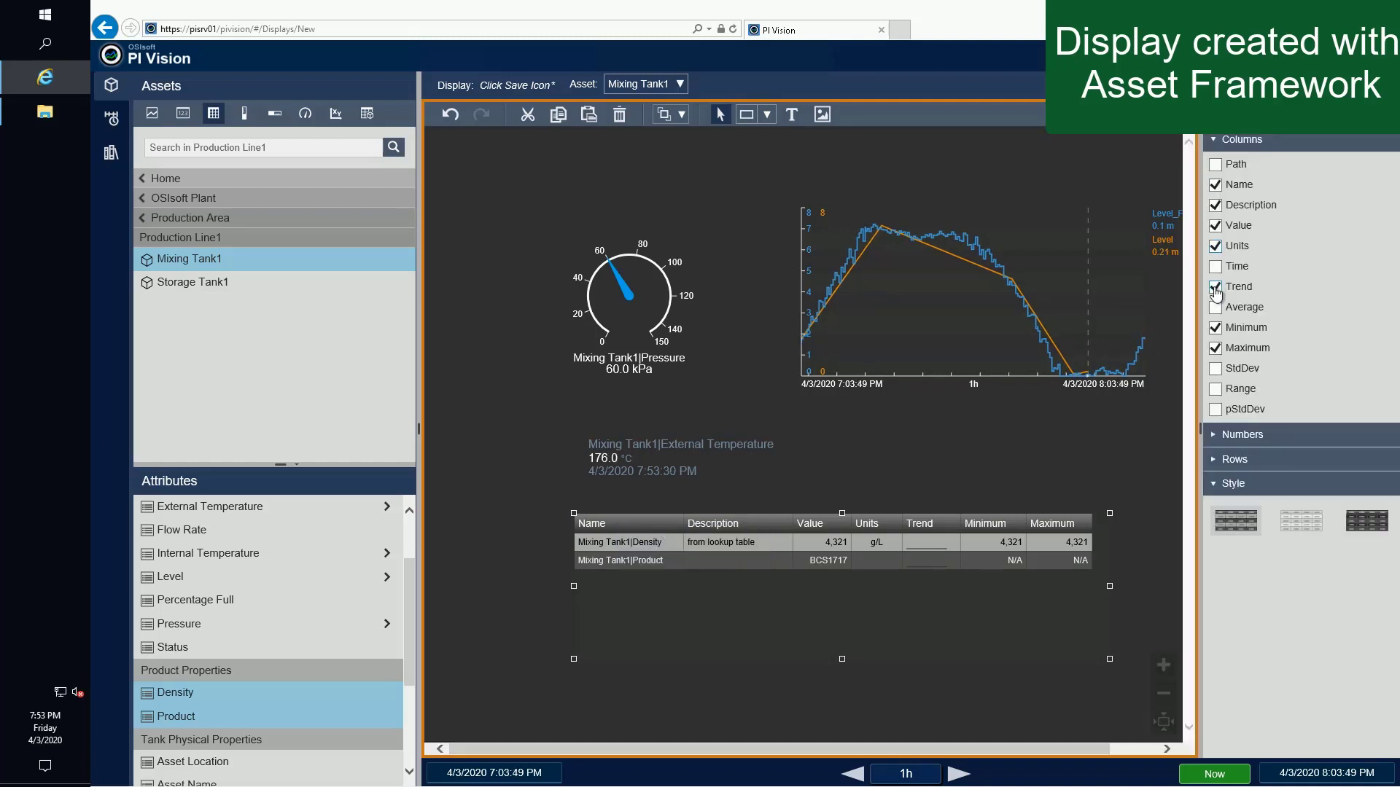
{"action": "left_click", "coordinate": [1214, 287]}
{"action": "left_click", "coordinate": [1214, 327]}
{"action": "left_click", "coordinate": [1215, 348]}
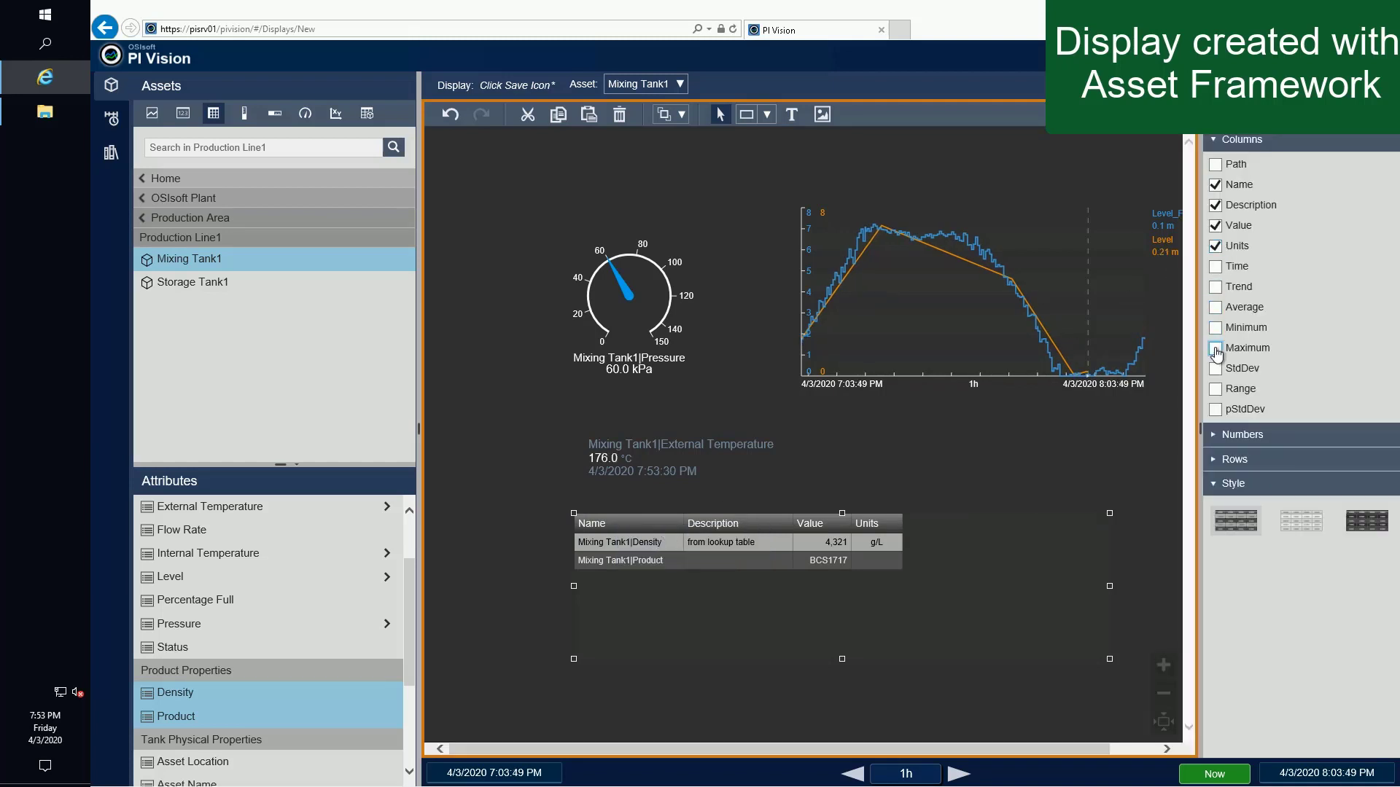
{"action": "left_click", "coordinate": [1112, 456]}
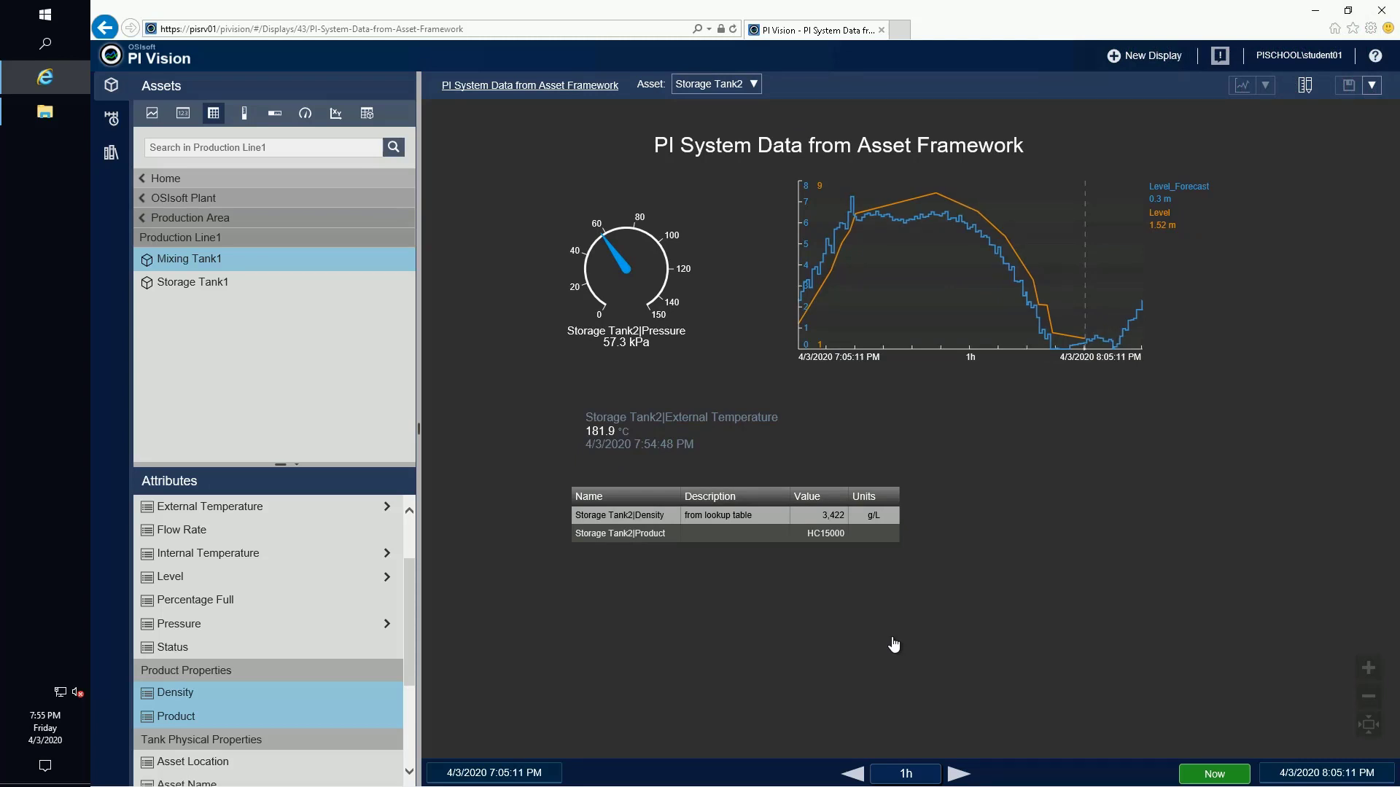
- Open another blank display for building from PI points
{"action": "left_click", "coordinate": [1146, 65]}
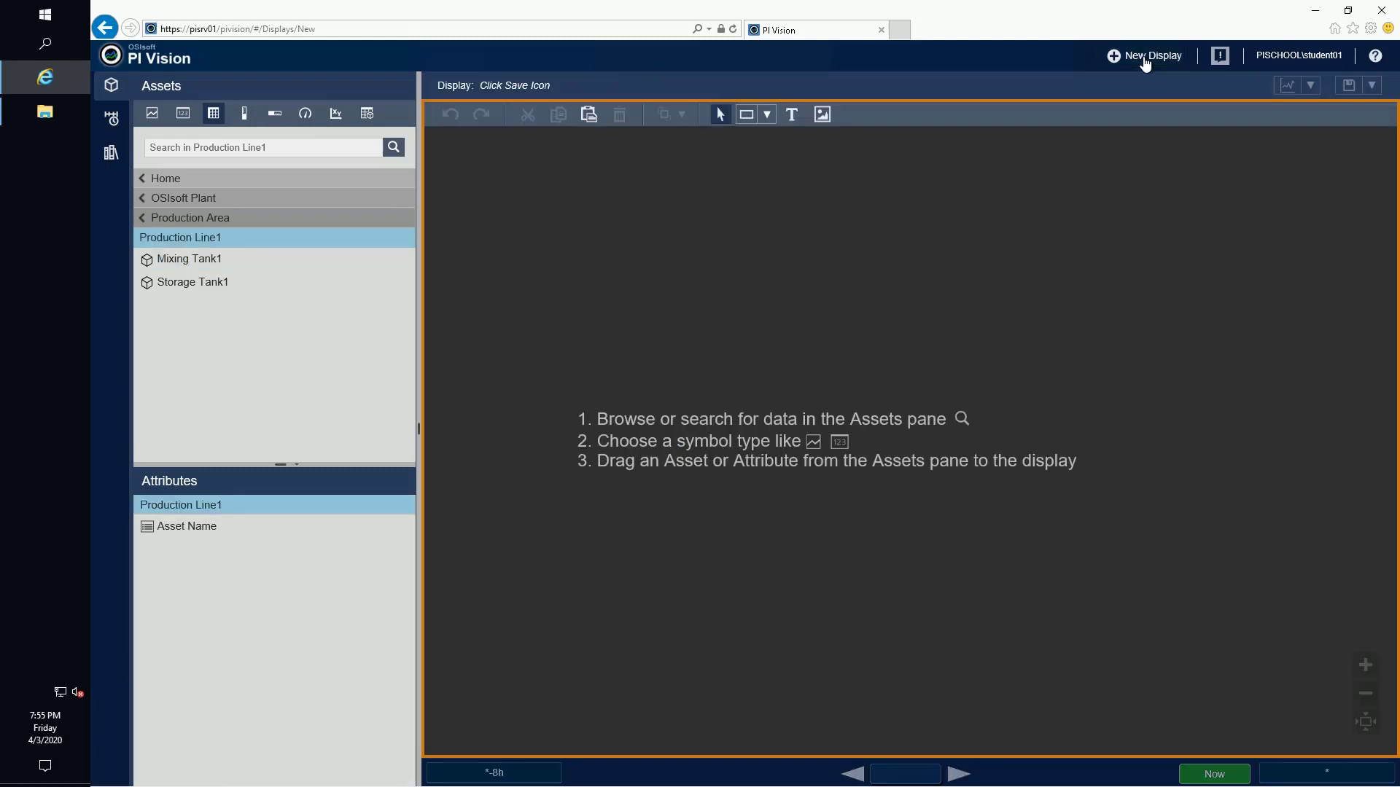
- Browse from Home into the PISRV01 server and search for PI points matching *mxtk1*
{"action": "left_click", "coordinate": [144, 182]}
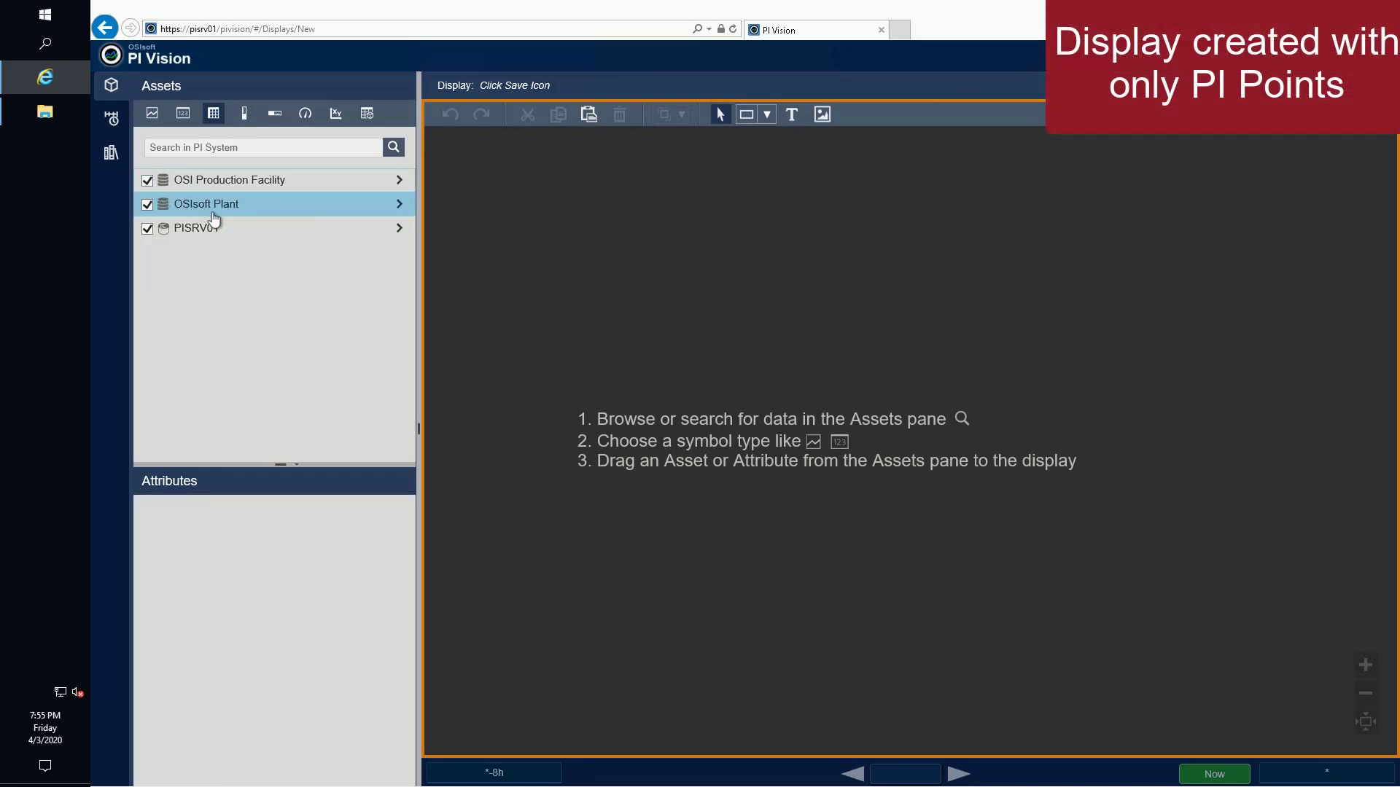
{"action": "left_click", "coordinate": [400, 229]}
{"action": "left_click", "coordinate": [274, 154]}
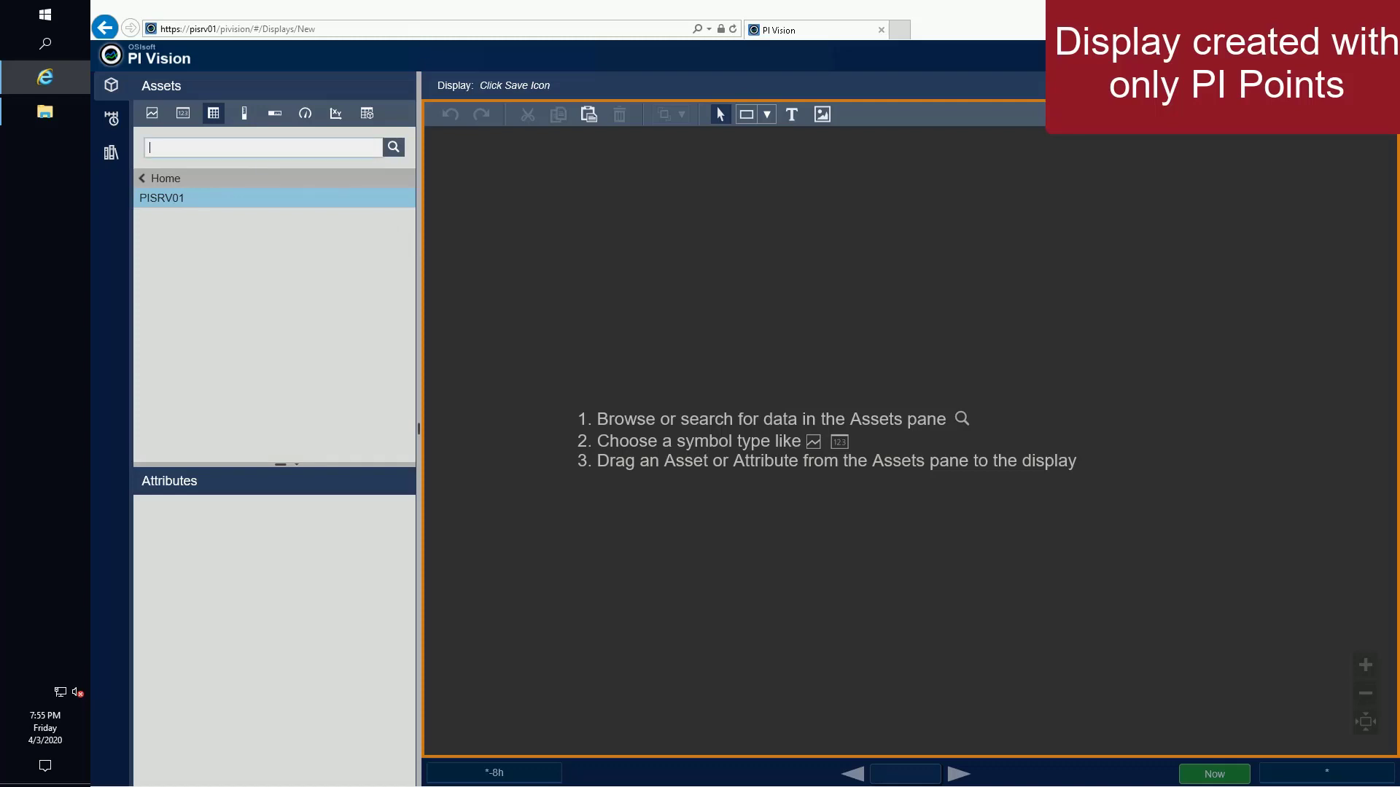
{"action": "type", "text": "*mxtk1*"}
{"action": "key", "text": "Return"}
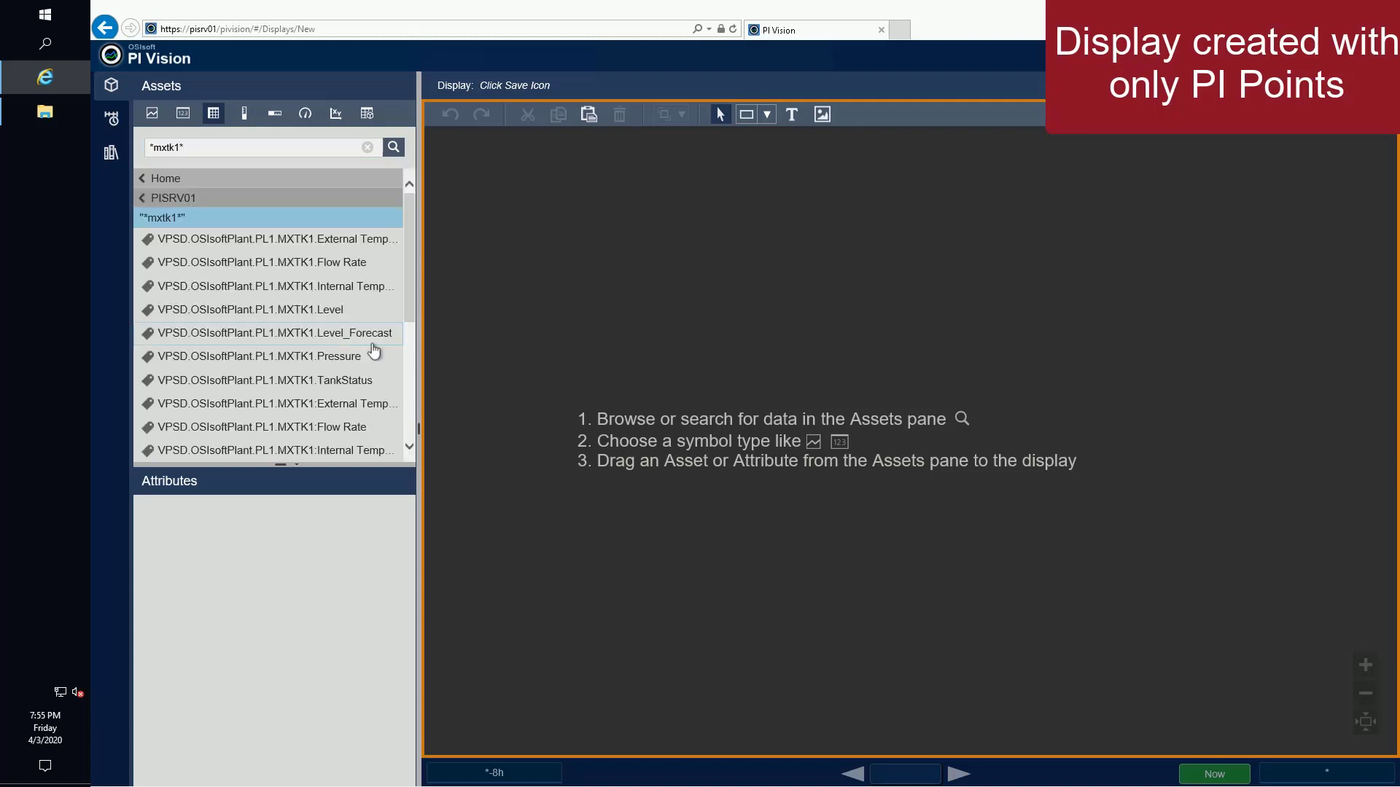
{"action": "left_click", "coordinate": [374, 353]}
- Place MXTK1 Pressure as a radial gauge and Level with Level_Forecast as a trend
{"action": "left_click", "coordinate": [305, 114]}
{"action": "left_click_drag", "start_coordinate": [262, 357], "coordinate": [563, 194]}
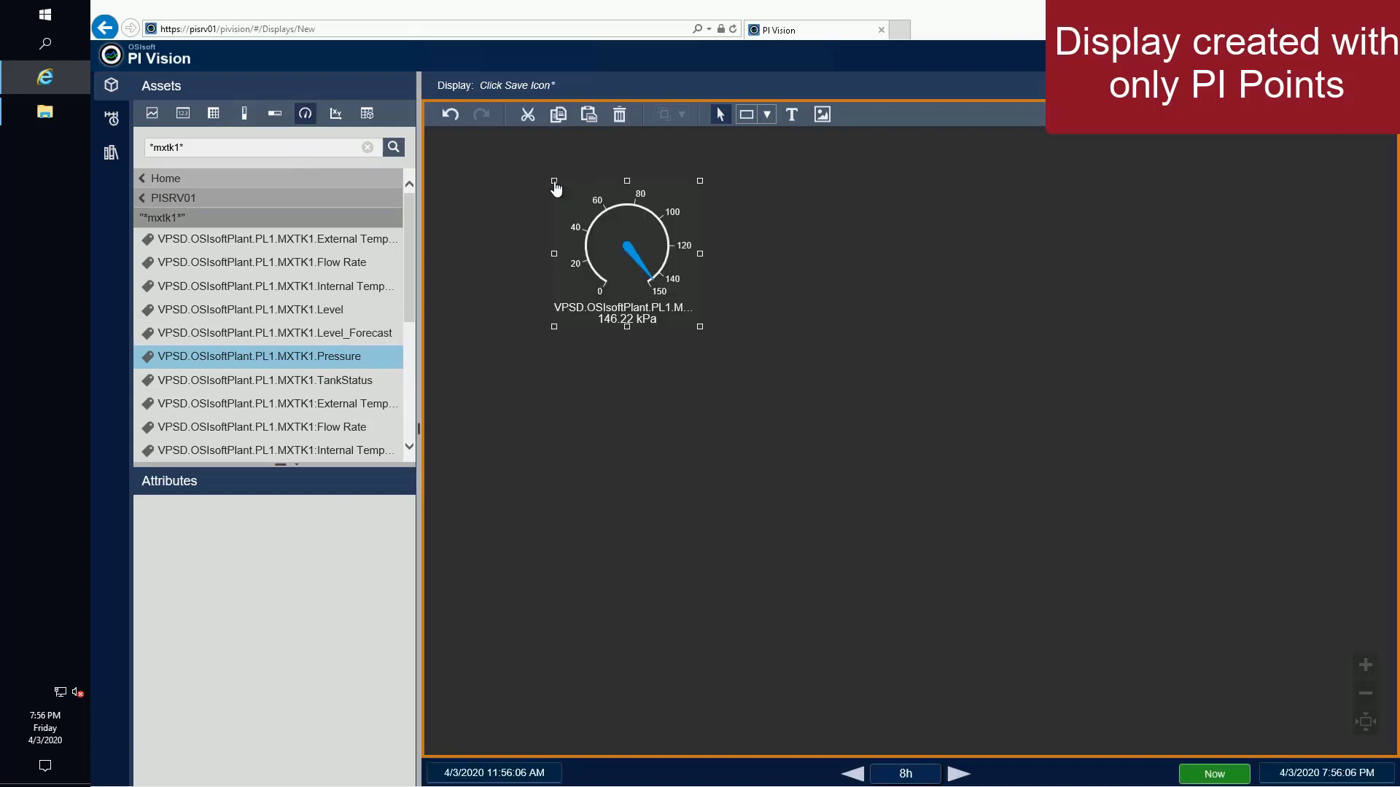
{"action": "left_click", "coordinate": [343, 310]}
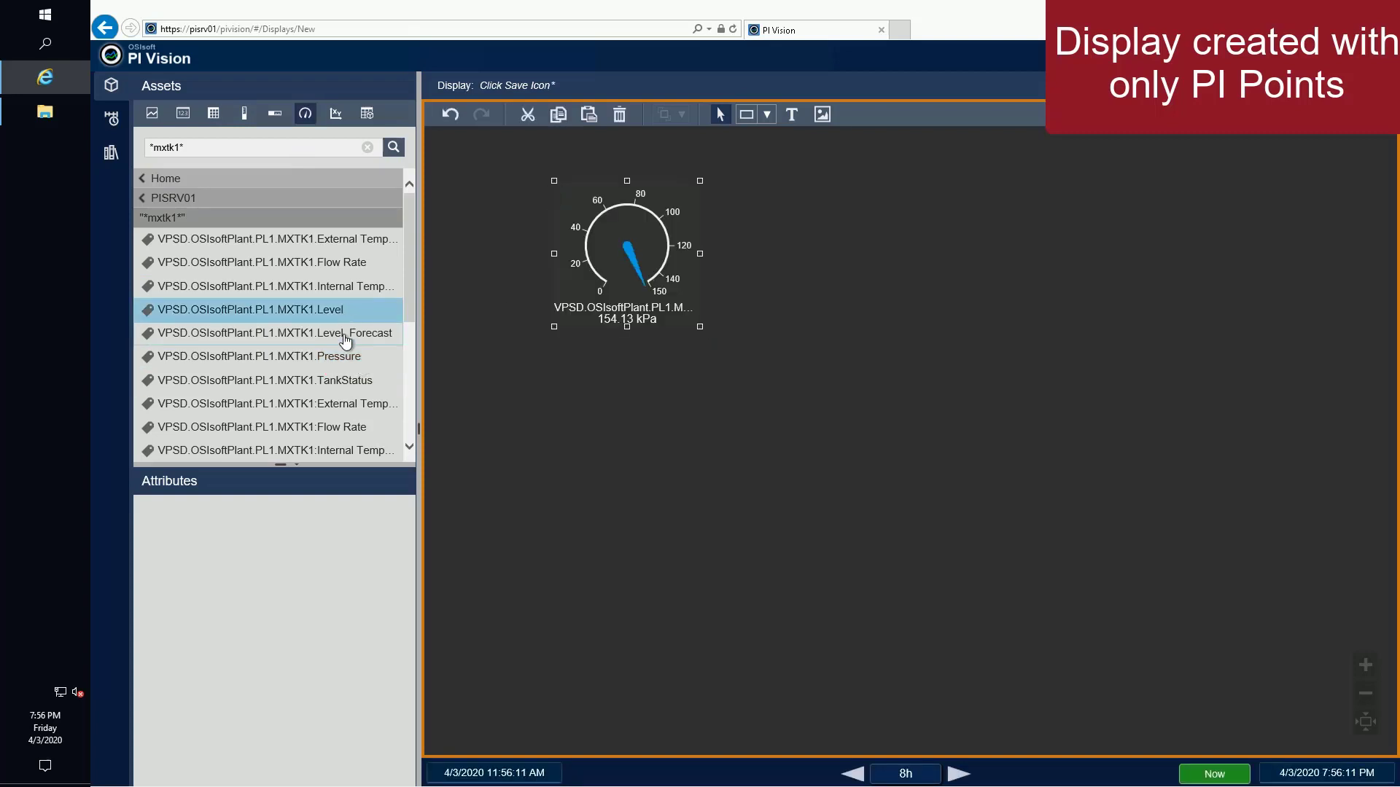
{"action": "left_click", "coordinate": [338, 334], "text": "ctrl"}
{"action": "left_click", "coordinate": [152, 113]}
{"action": "left_click_drag", "start_coordinate": [359, 328], "coordinate": [799, 169]}
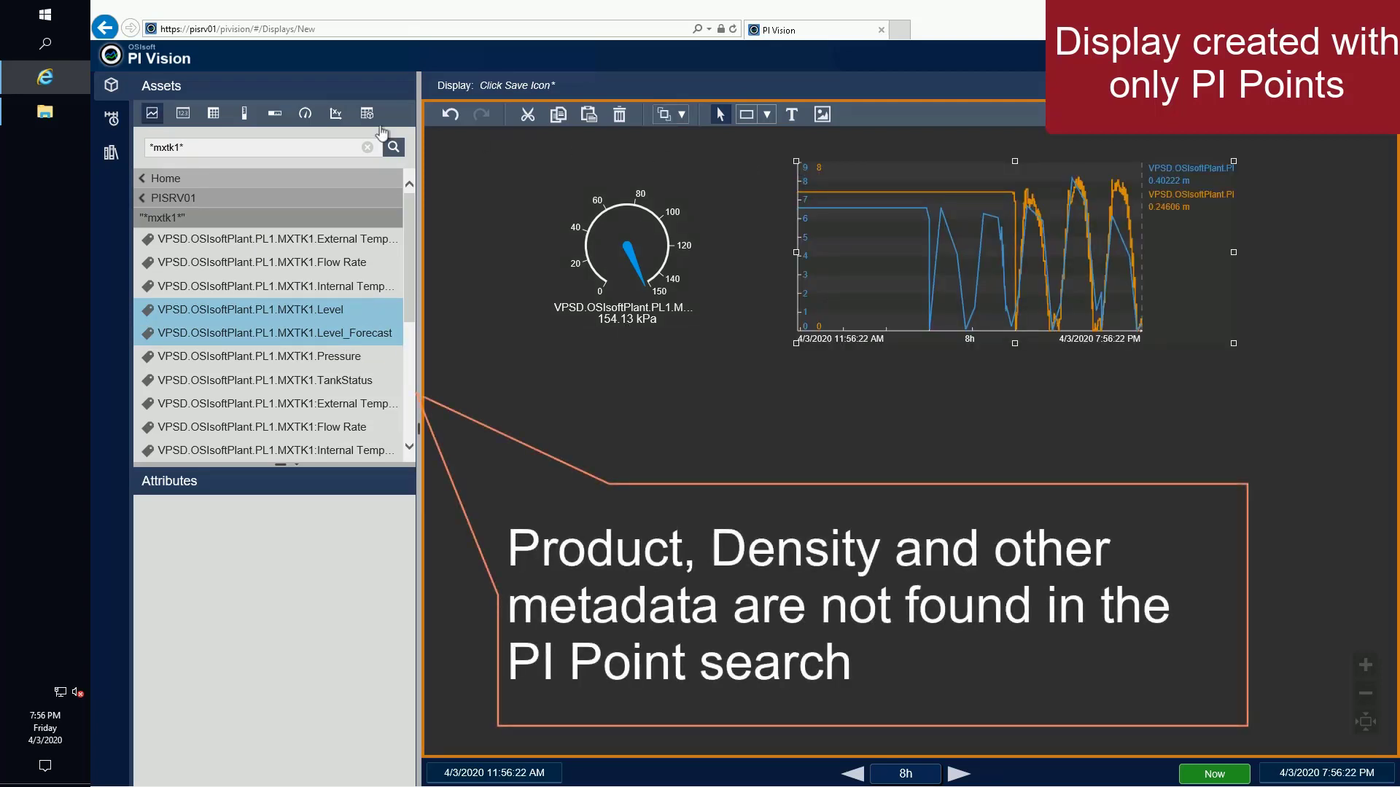
- Add External Temperature as a Value symbol below the gauge
{"action": "left_click", "coordinate": [183, 113]}
{"action": "left_click", "coordinate": [276, 248]}
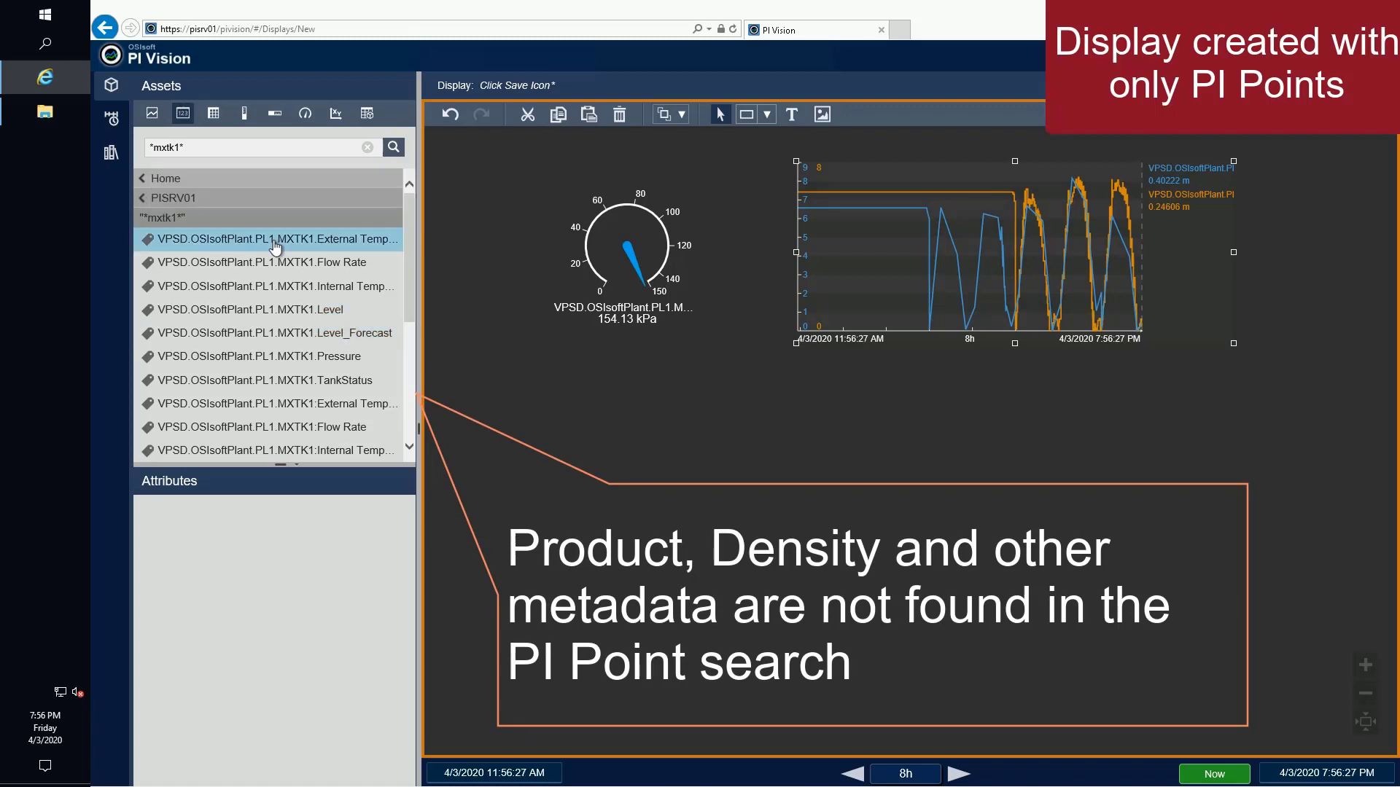
{"action": "left_click_drag", "start_coordinate": [276, 248], "coordinate": [589, 442]}
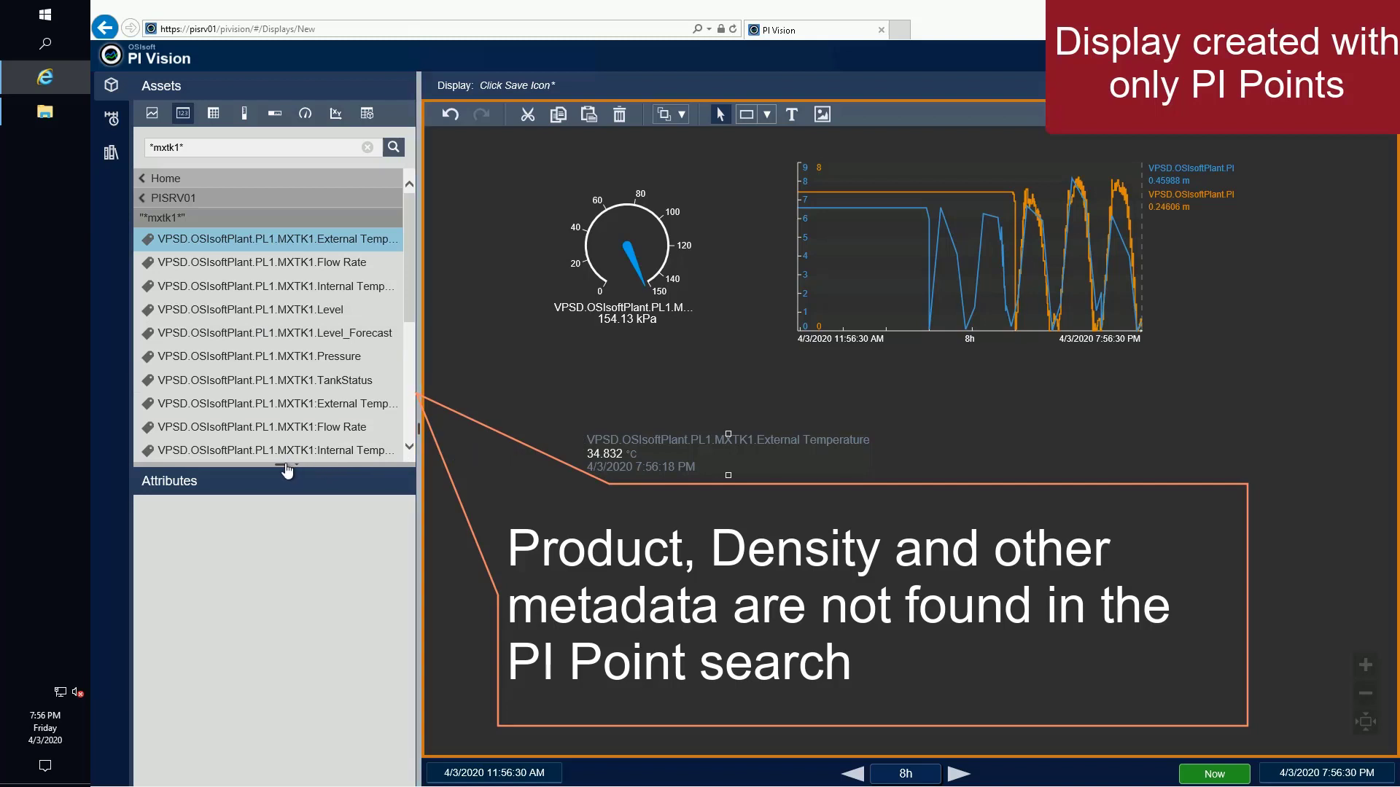
- Enlarge the search results list and begin editing the search text with 'pl'
{"action": "left_click_drag", "start_coordinate": [286, 472], "coordinate": [287, 634]}
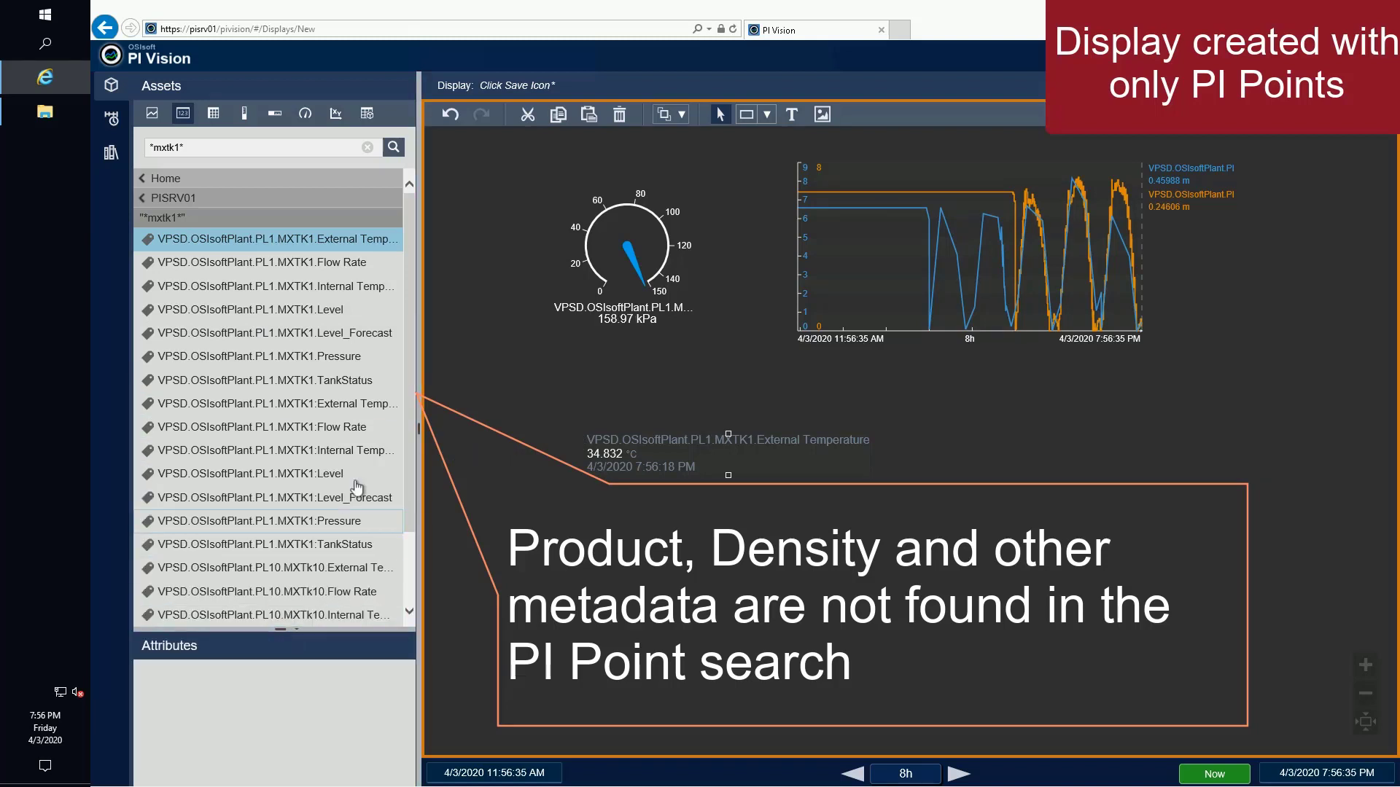
{"action": "left_click_drag", "start_coordinate": [409, 373], "coordinate": [410, 479]}
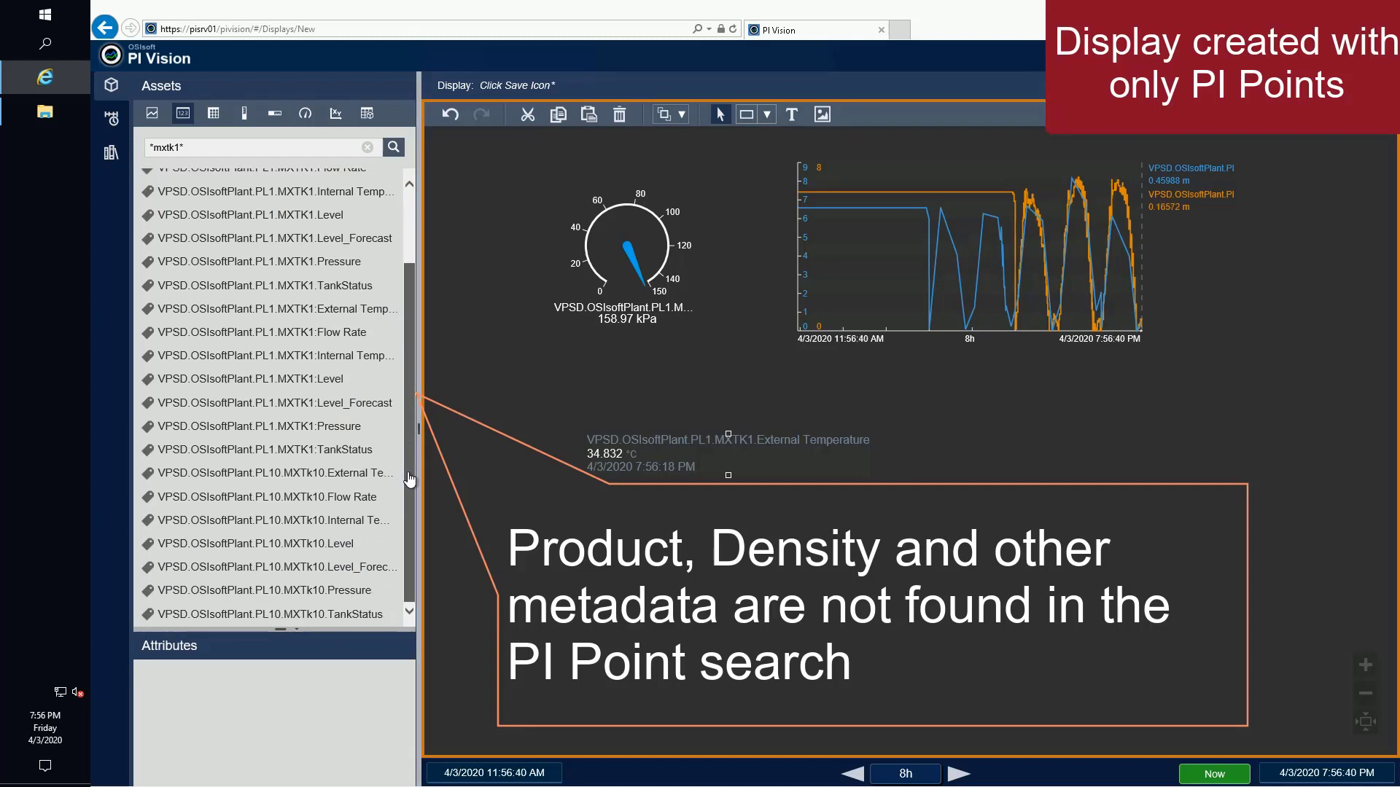
{"action": "left_click_drag", "start_coordinate": [410, 479], "coordinate": [405, 324]}
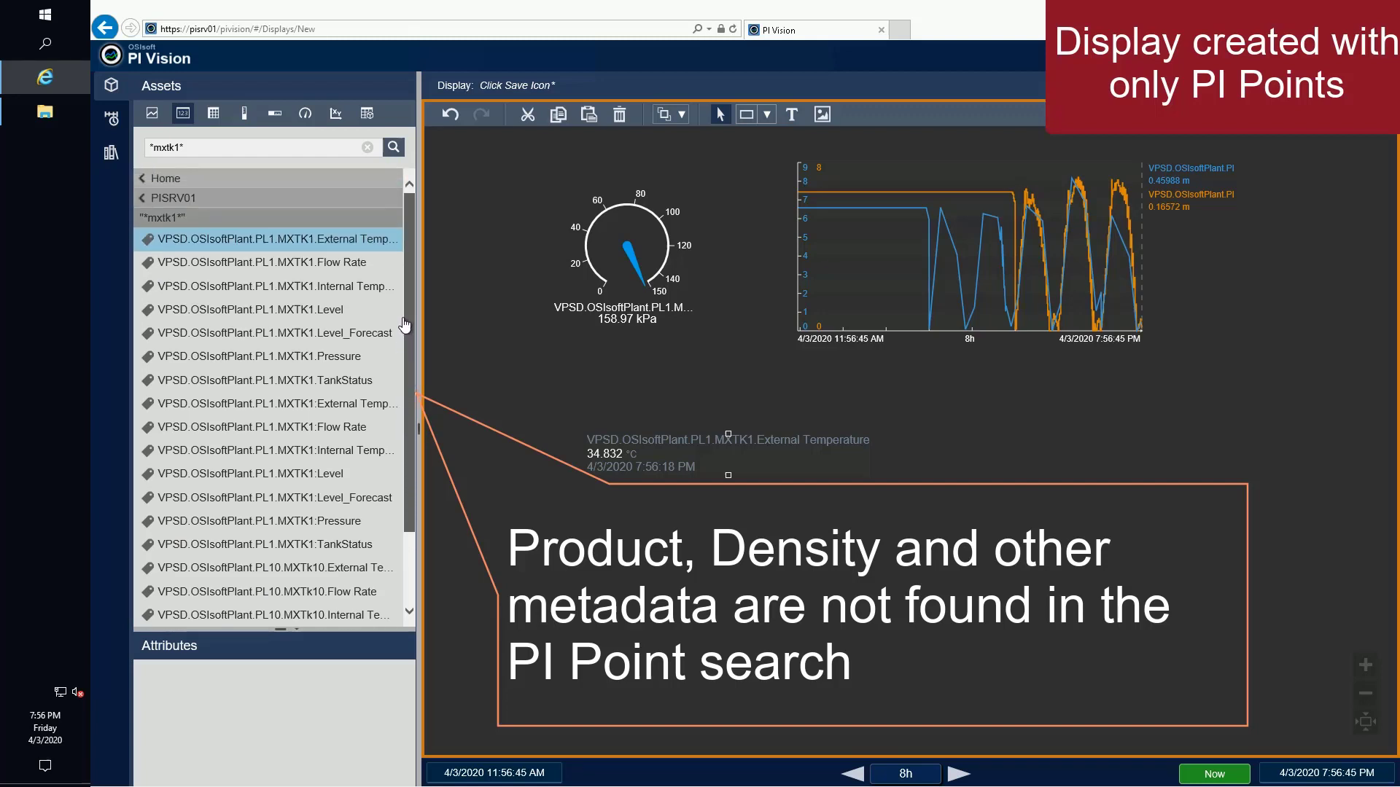
{"action": "left_click", "coordinate": [200, 149]}
{"action": "type", "text": "pl"}
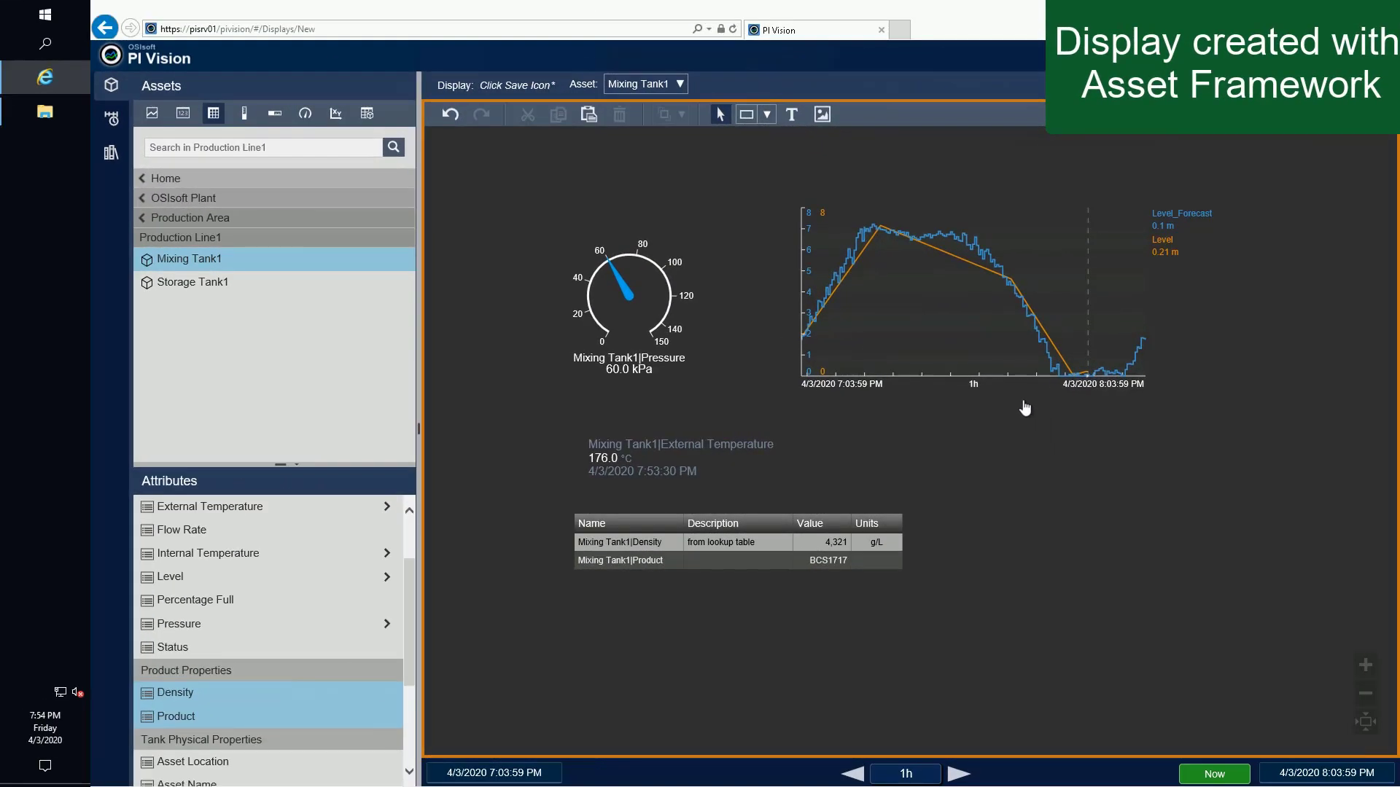
- Switch the display's asset to Mixing Tank2, then reopen the Asset list
{"action": "left_click", "coordinate": [678, 85]}
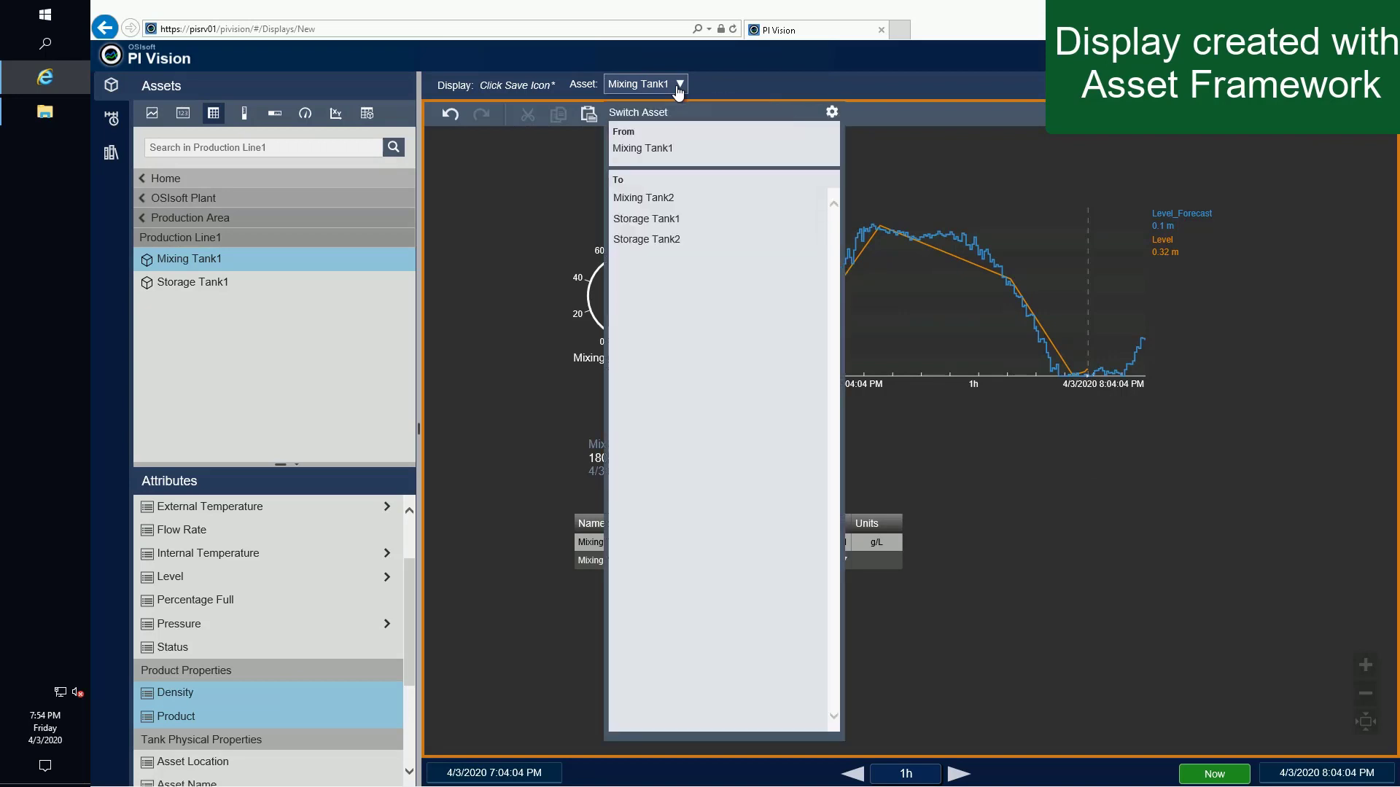
{"action": "left_click", "coordinate": [660, 204]}
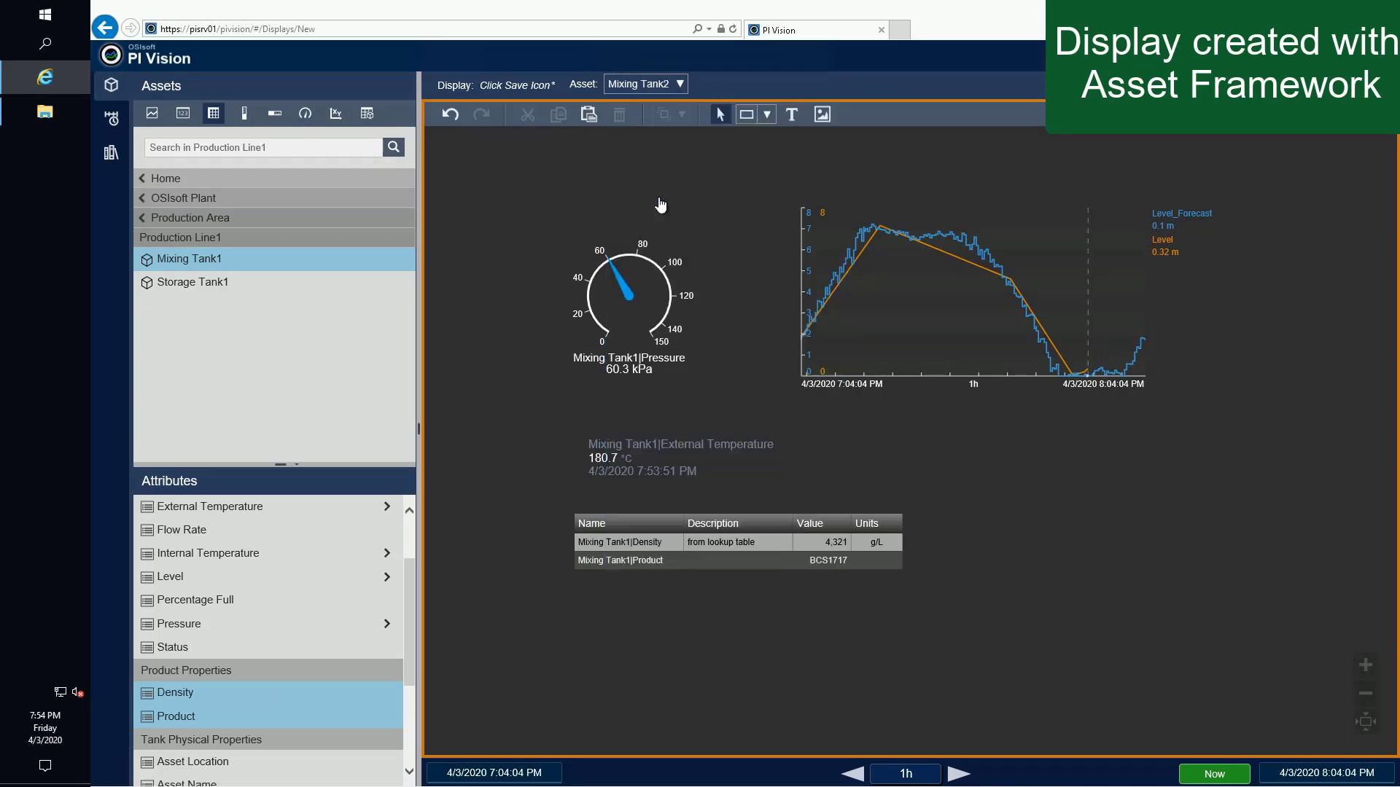
{"action": "left_click", "coordinate": [679, 85]}
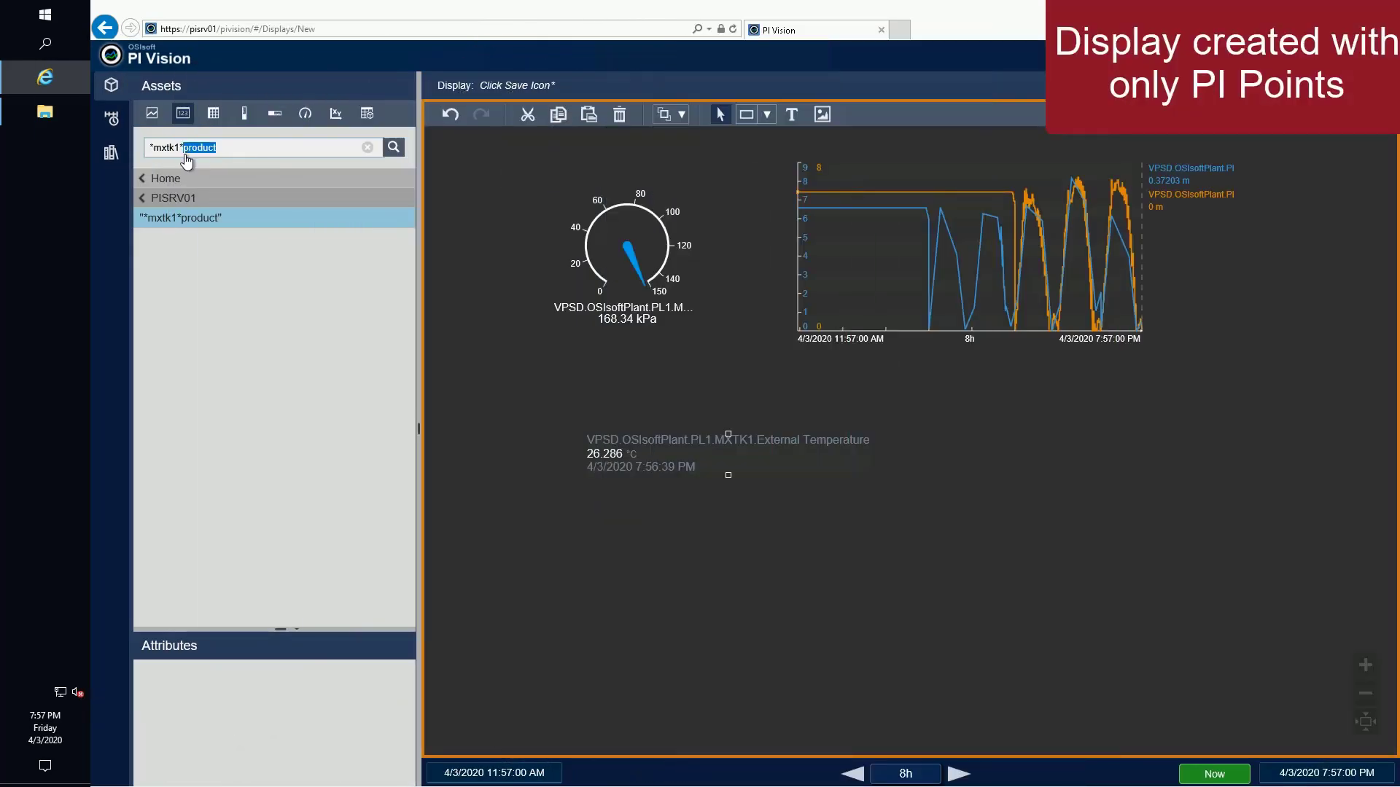
- Trim 'product' from the search so it reads *mxtk1* and rerun the point search
{"action": "key", "text": "BackSpace"}
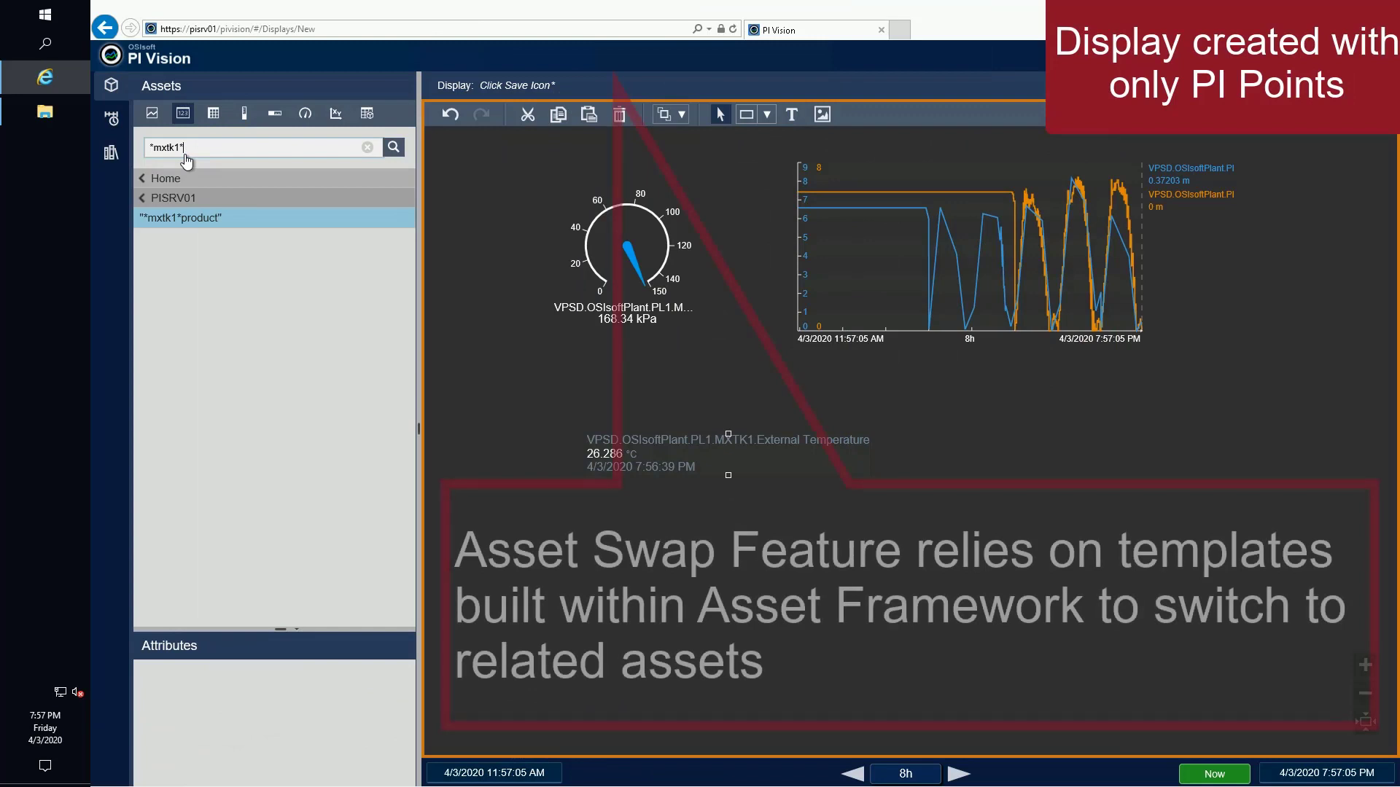
{"action": "left_click", "coordinate": [392, 148]}
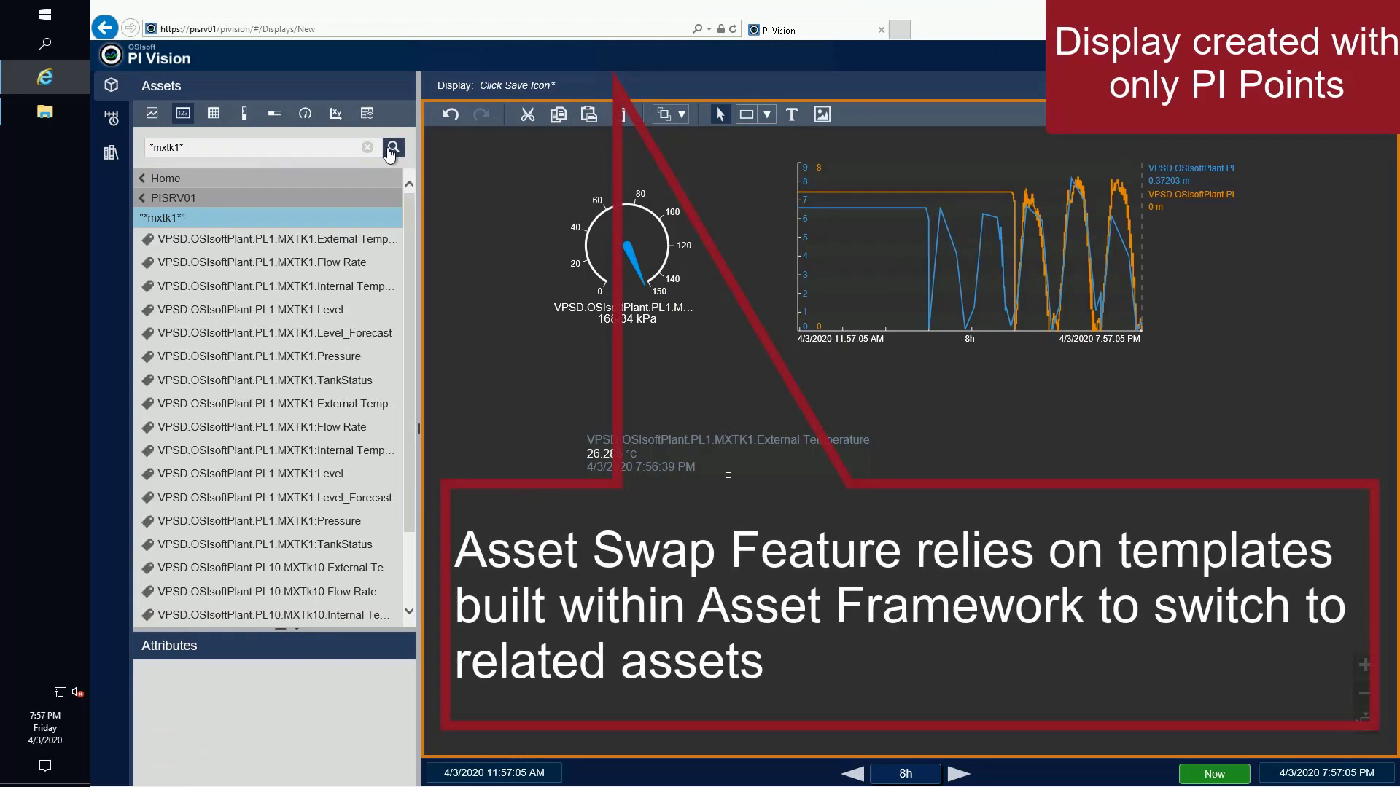
{"action": "left_click", "coordinate": [229, 154]}
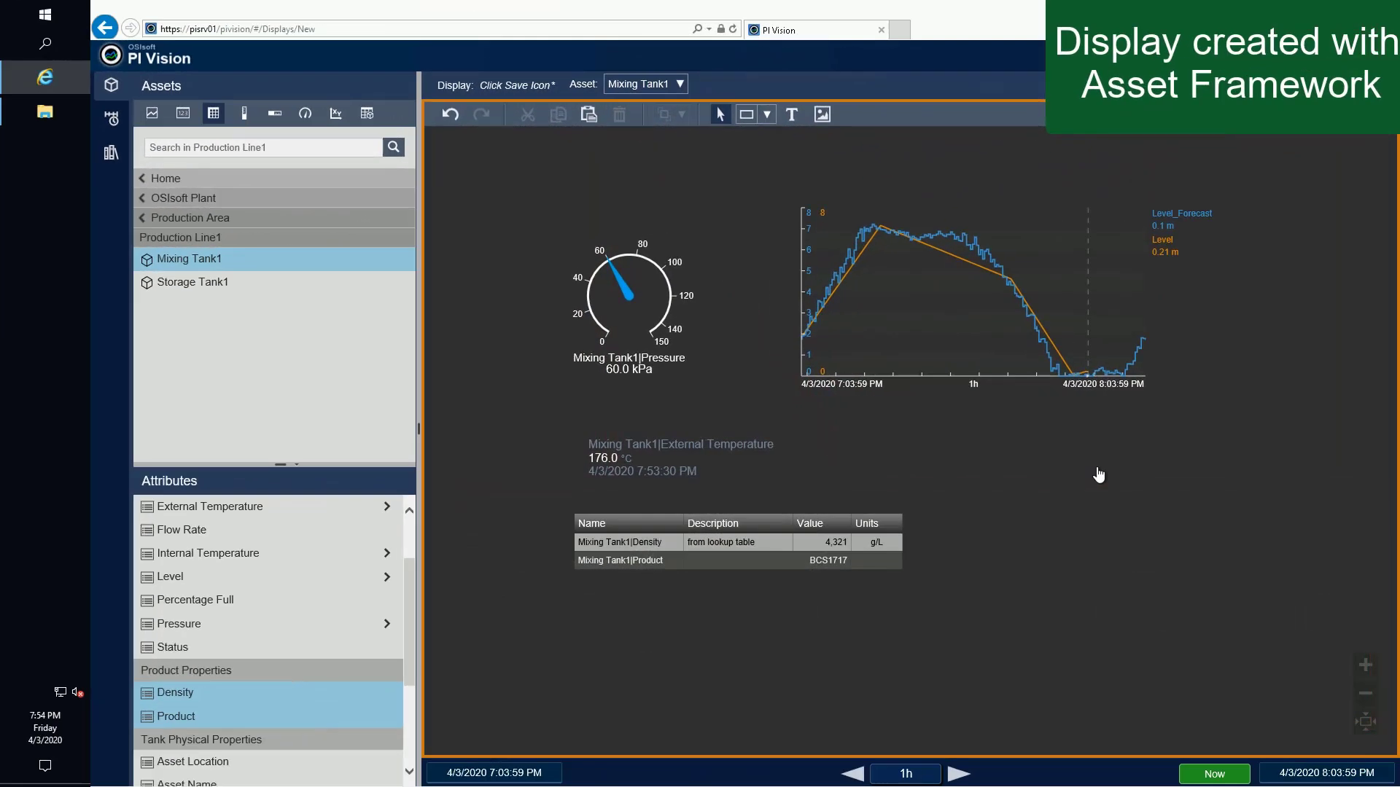
- Swap the display to Mixing Tank2, then reopen the Asset list to show Switch Asset
{"action": "left_click", "coordinate": [678, 86]}
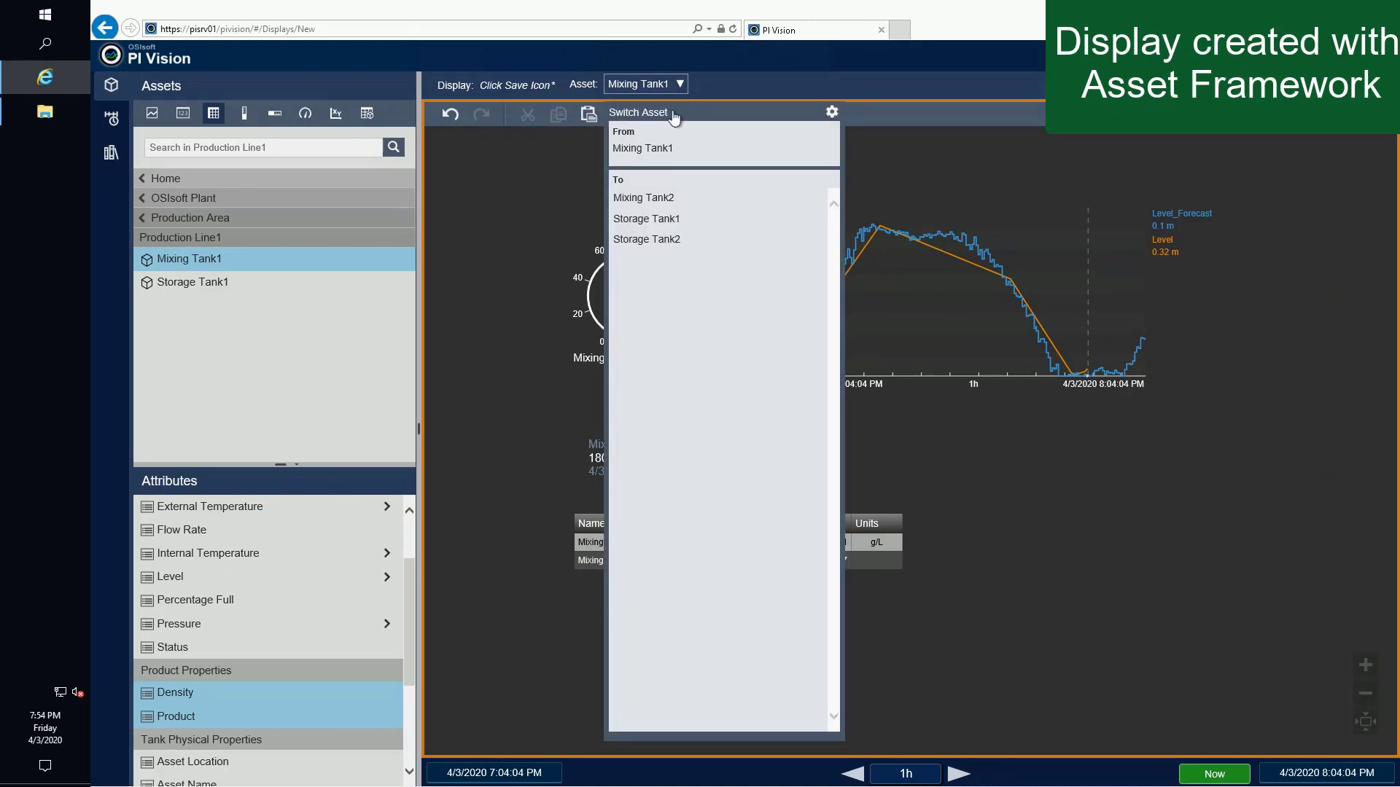
{"action": "left_click", "coordinate": [661, 203]}
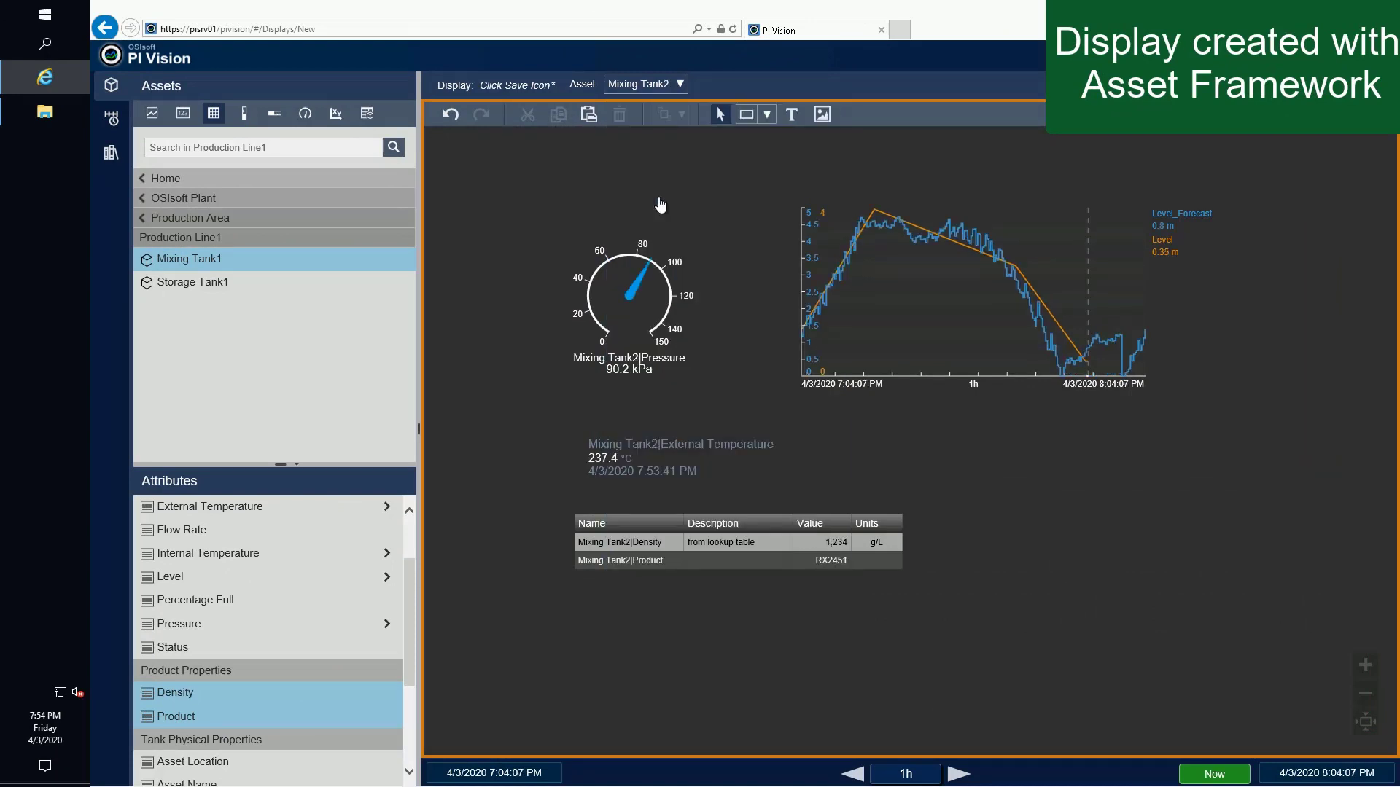
{"action": "left_click", "coordinate": [679, 84]}
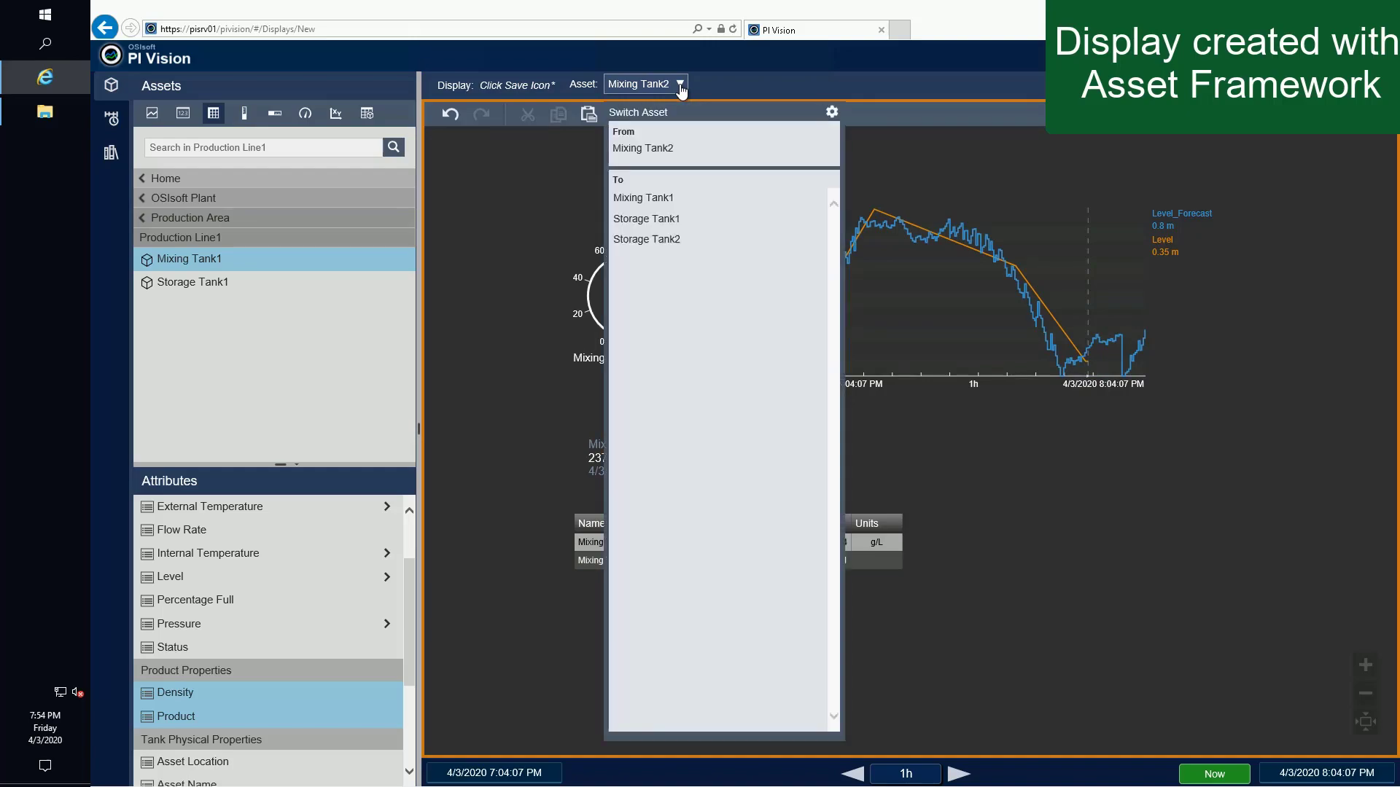